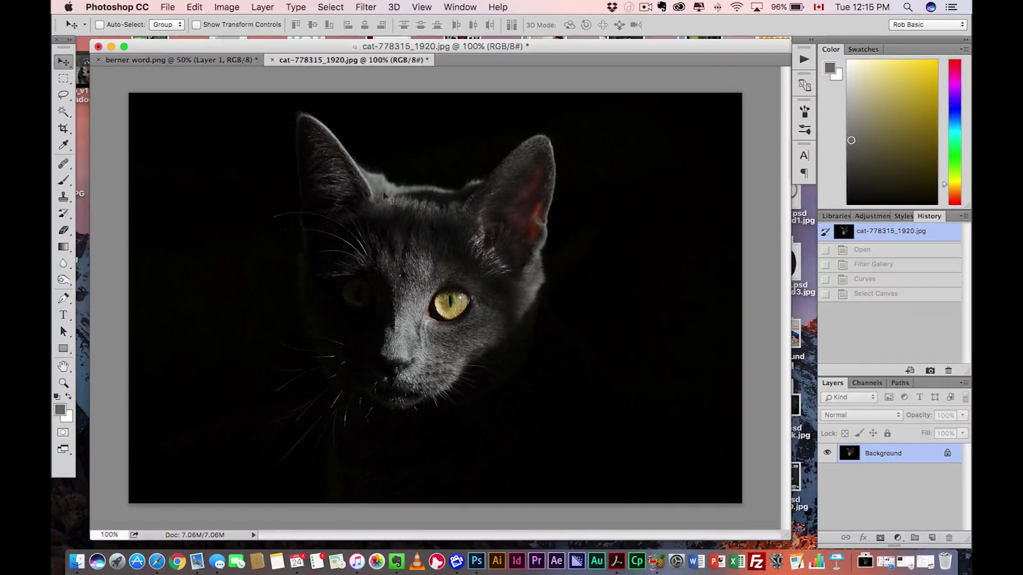
# - Apply the Artistic Cutout filter with 7 levels, simplicity 2 and fidelity 3
pyautogui.click(366, 7)
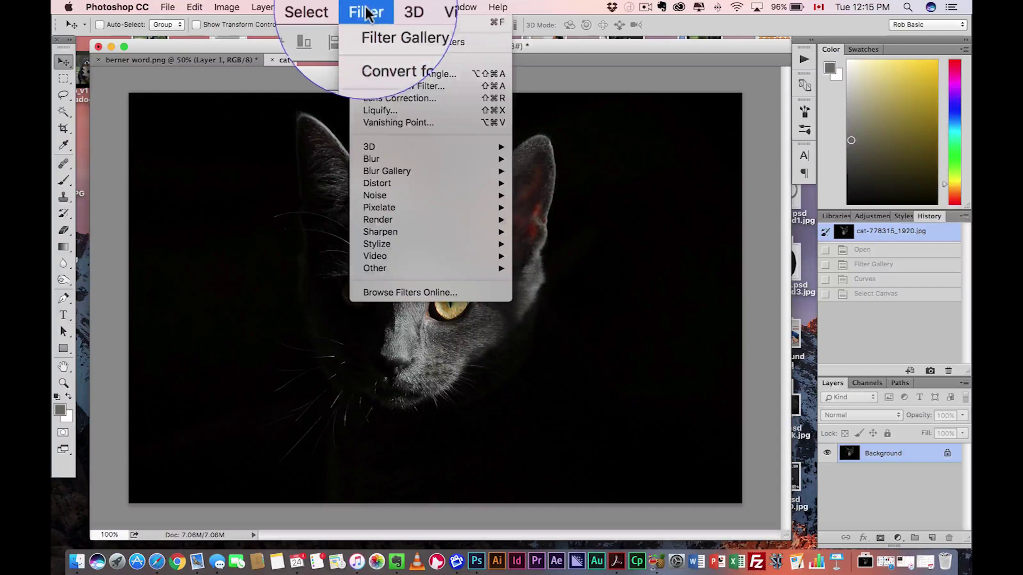
pyautogui.click(369, 88)
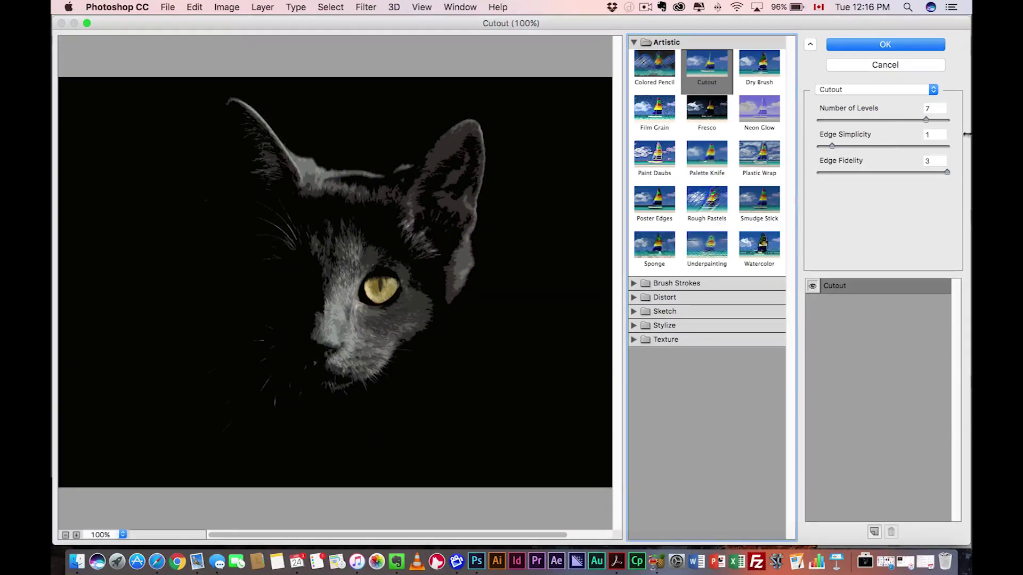
pyautogui.moveTo(910, 118); pyautogui.dragTo(910, 146)
pyautogui.moveTo(863, 120); pyautogui.dragTo(839, 144)
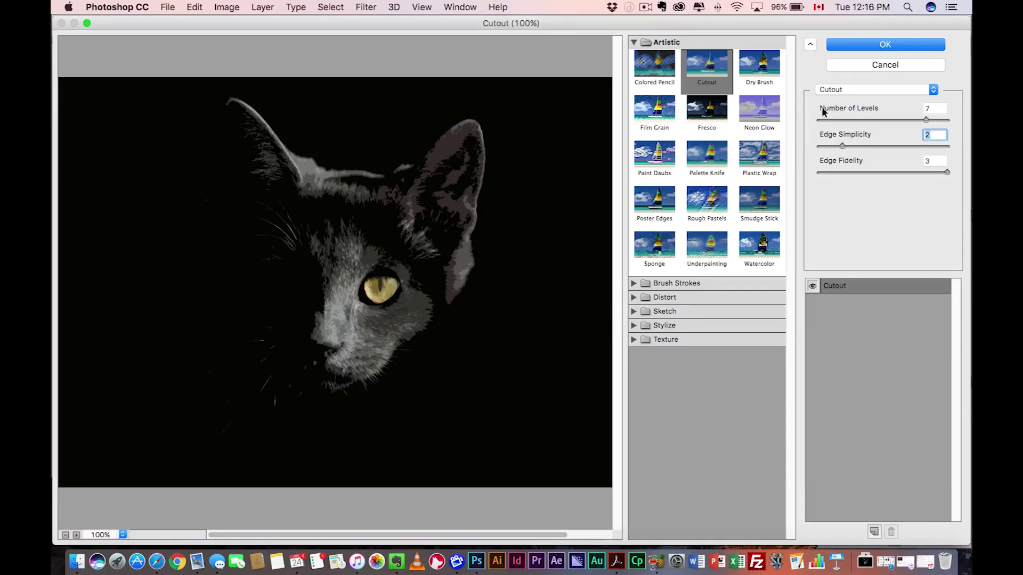
pyautogui.click(895, 45)
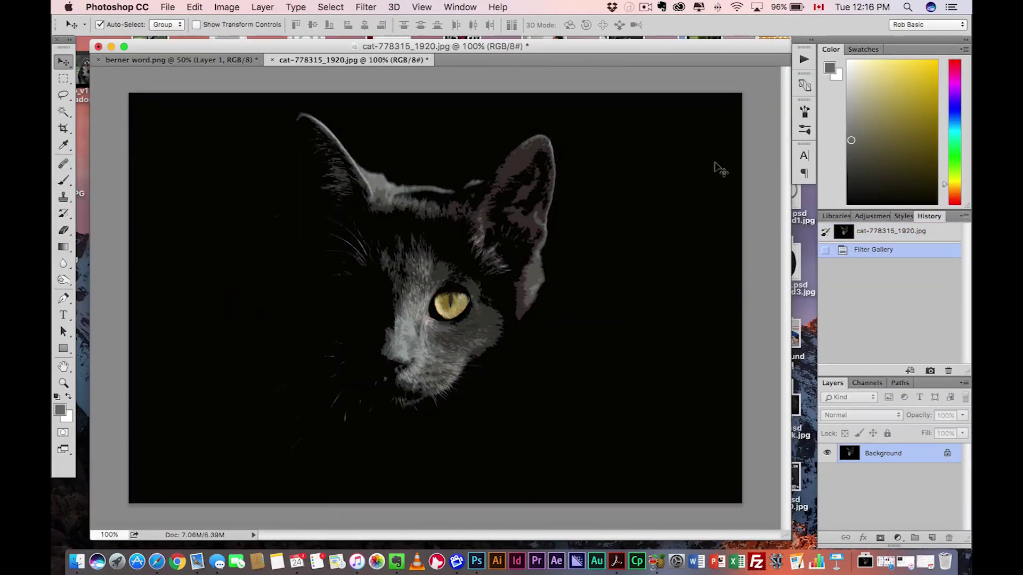
# - Brighten the cat with Curves by raising the upper point and adding a midtone point
pyautogui.press('super+m')
pyautogui.moveTo(717, 104); pyautogui.dragTo(643, 135)
pyautogui.moveTo(575, 232); pyautogui.dragTo(574, 220)
pyautogui.moveTo(554, 137); pyautogui.dragTo(704, 110)
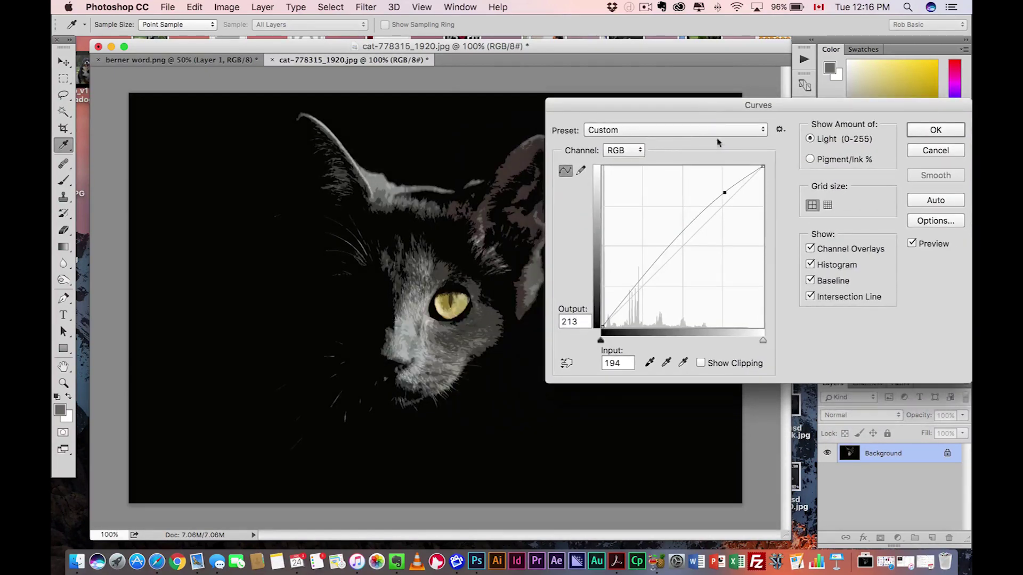
pyautogui.moveTo(721, 185); pyautogui.dragTo(722, 188)
pyautogui.click(664, 256)
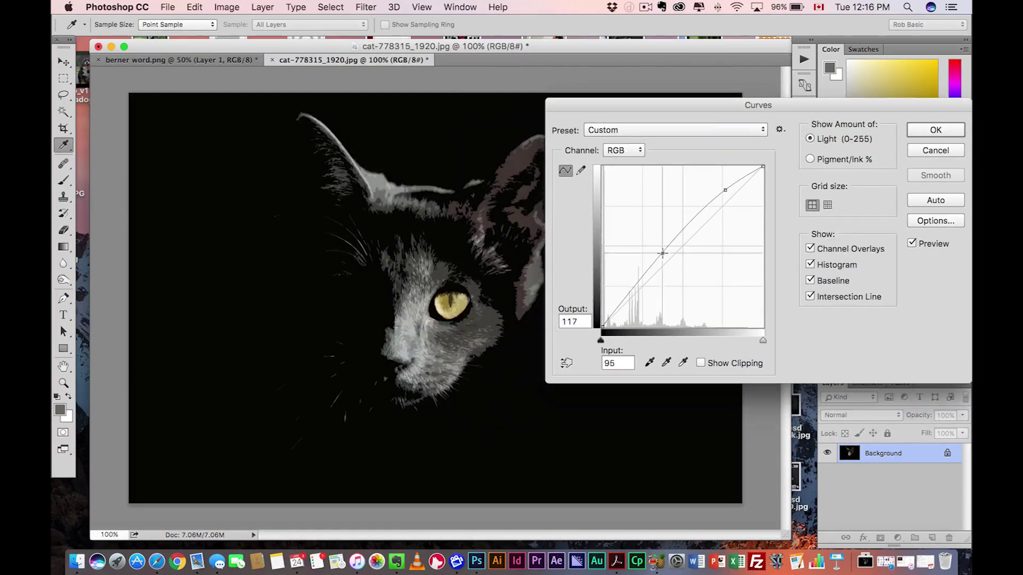
pyautogui.moveTo(670, 106); pyautogui.dragTo(684, 78)
pyautogui.click(936, 100)
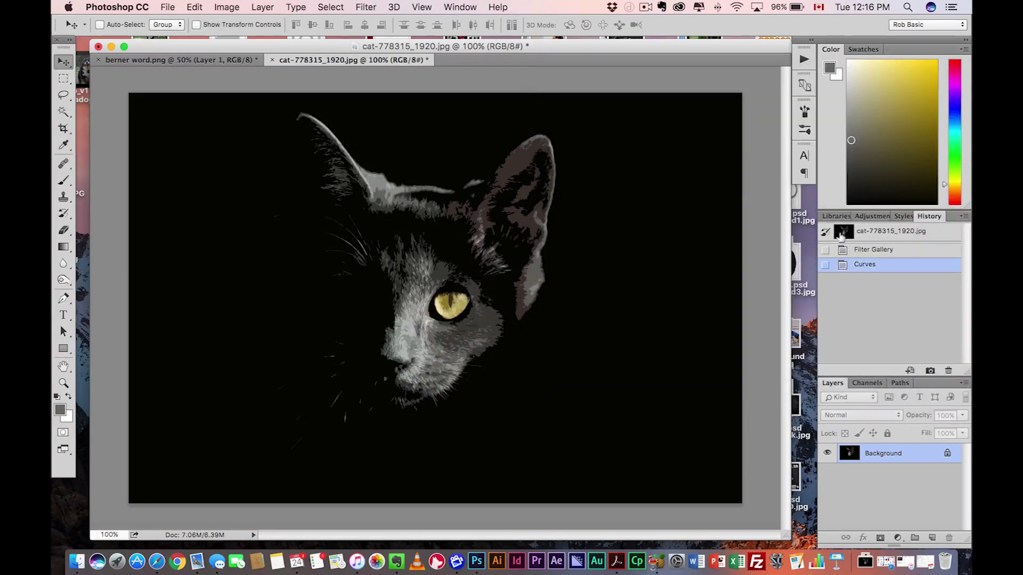
# - Paste the filtered cat into the berner word poster and enlarge it to fill the width
pyautogui.press('super+a')
pyautogui.click(187, 59)
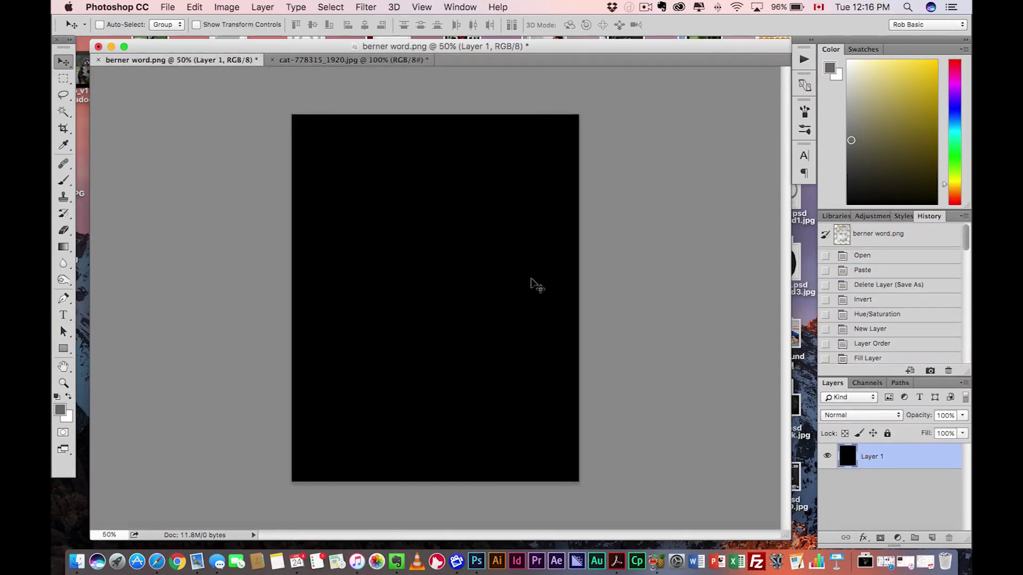
pyautogui.press('super+v')
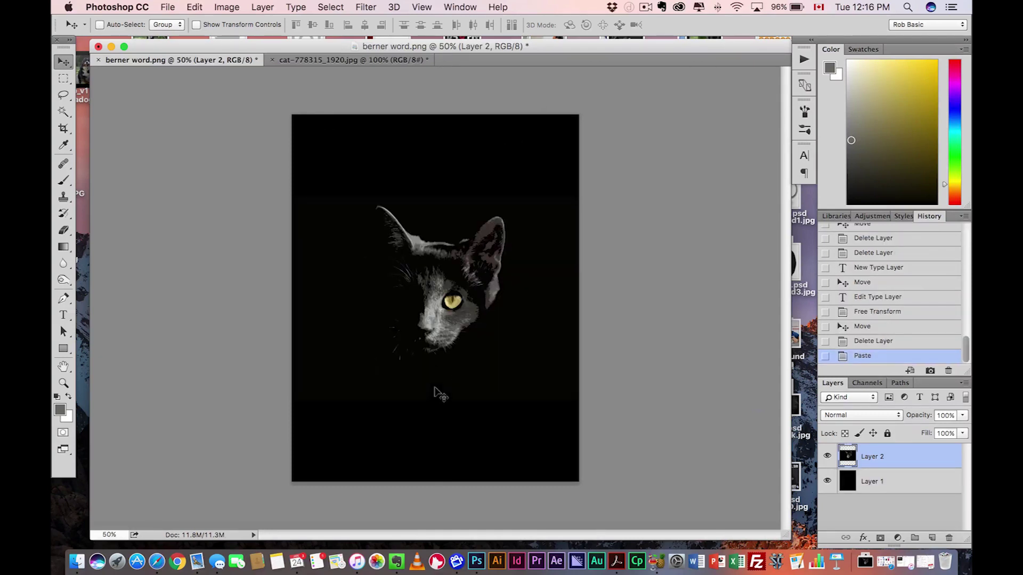
pyautogui.press('super+t')
pyautogui.moveTo(607, 207); pyautogui.dragTo(624, 171)
pyautogui.press('Return')
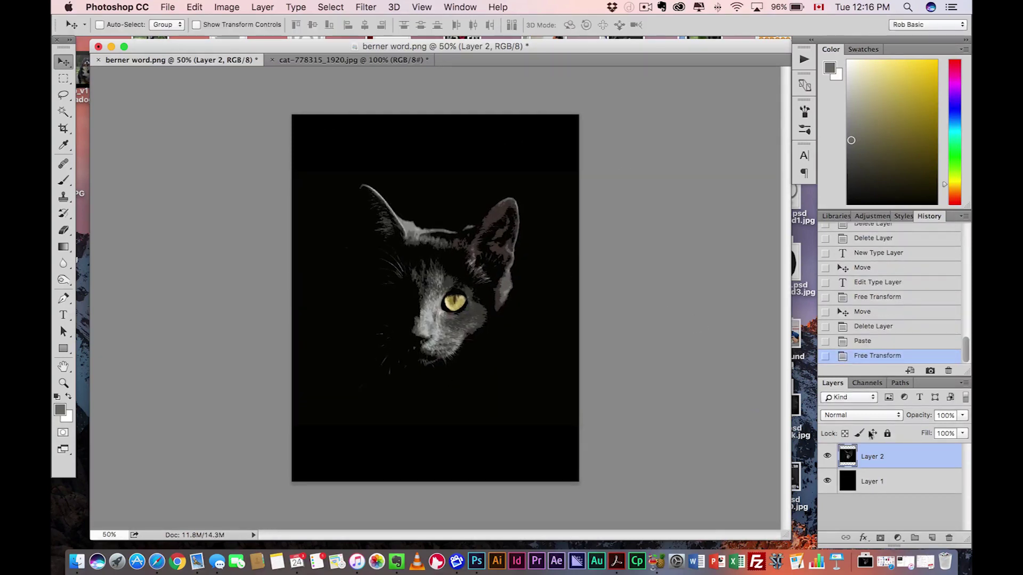
# - Hide the black background layer and delete the black area around the cat with Magic Wand
pyautogui.click(827, 482)
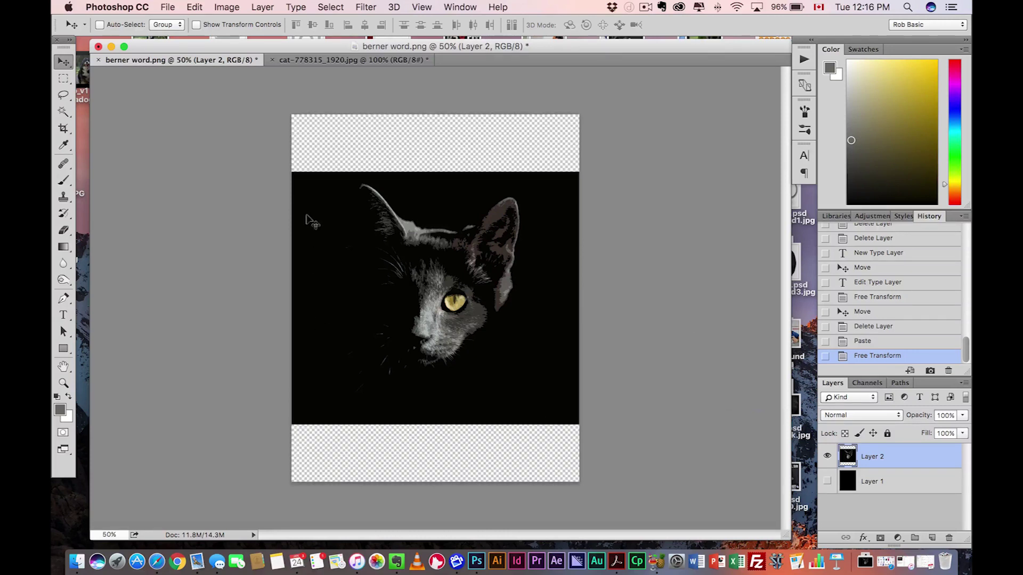
pyautogui.click(63, 111)
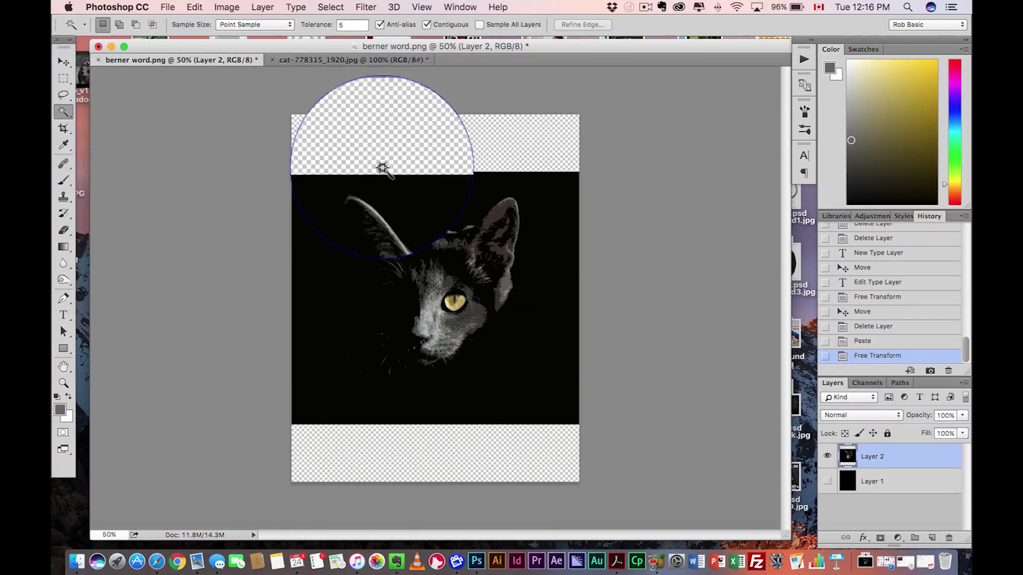
pyautogui.click(438, 190)
pyautogui.press('Delete')
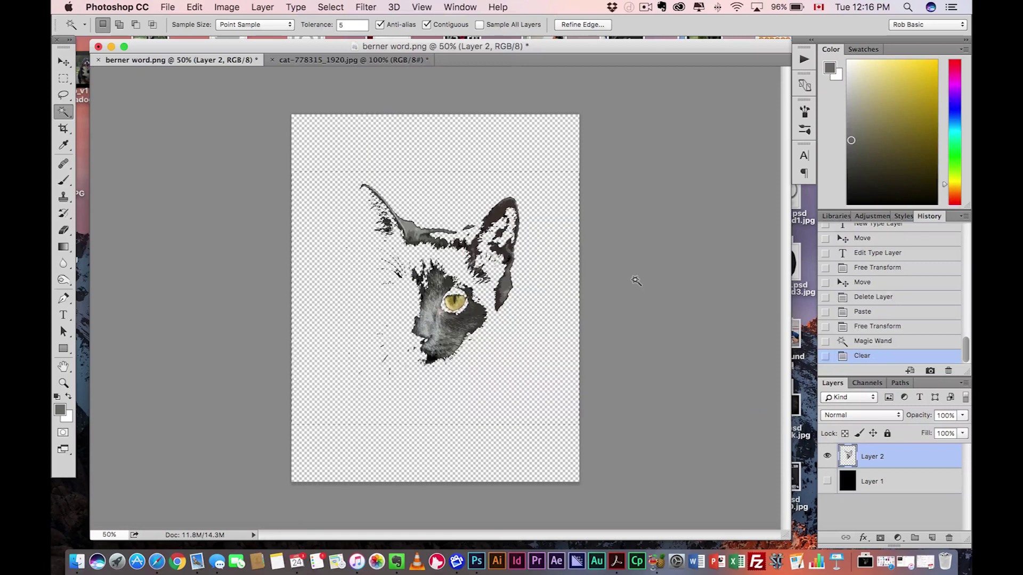
pyautogui.press('super+d')
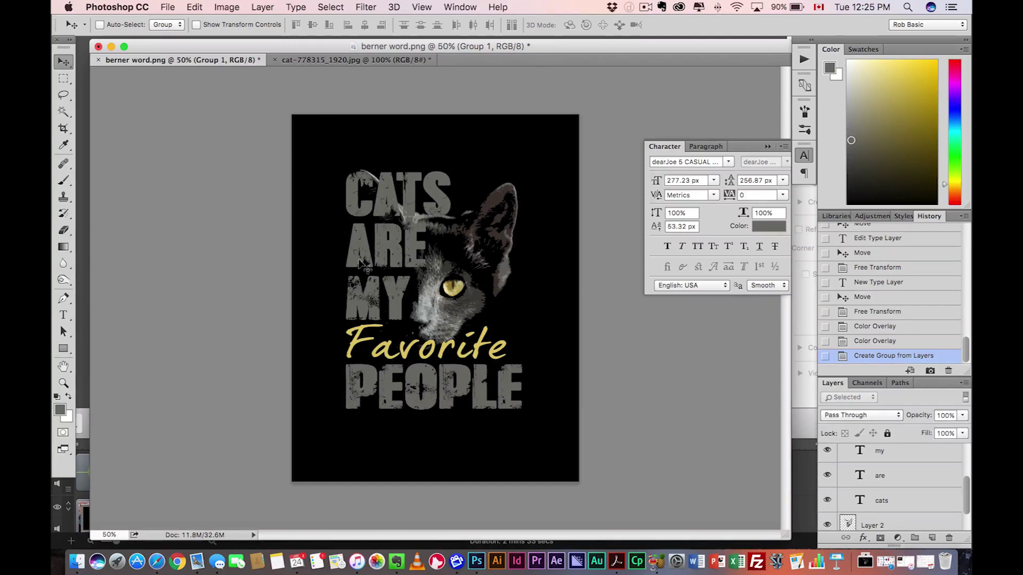
# - Give the PEOPLE layer a Color Overlay of light grey (#9a9993) sampled from the cat
pyautogui.scroll(2, 884, 470)
pyautogui.scroll(1, 904, 464)
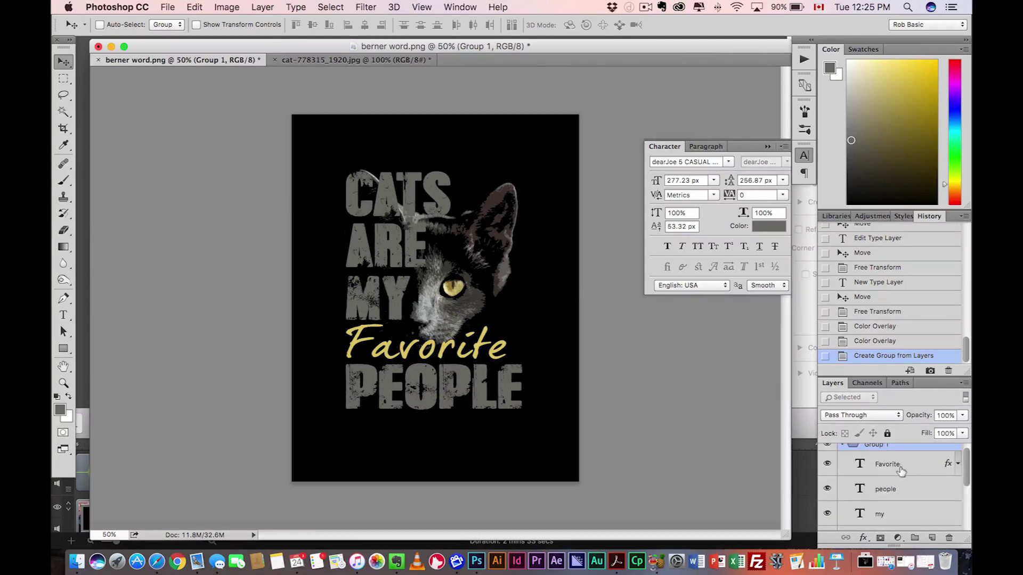
pyautogui.rightClick(884, 484)
pyautogui.click(756, 496)
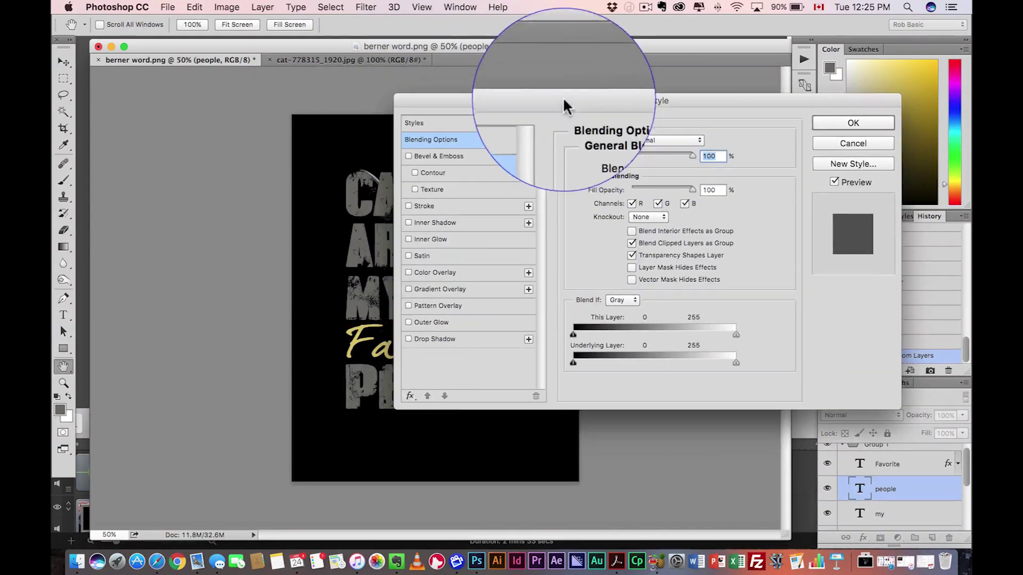
pyautogui.moveTo(567, 103); pyautogui.dragTo(721, 90)
pyautogui.click(556, 261)
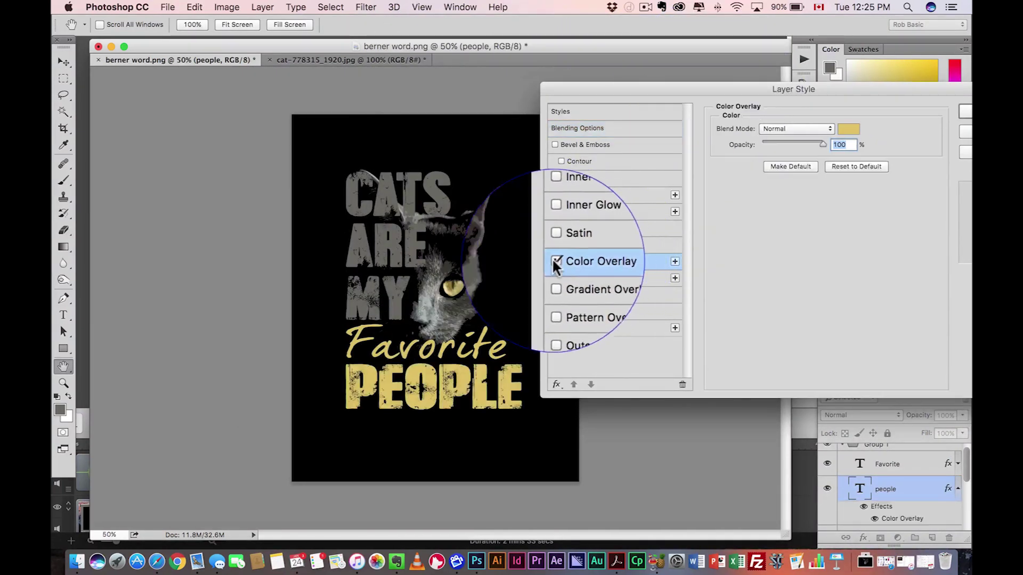
pyautogui.click(848, 128)
pyautogui.click(496, 200)
pyautogui.click(493, 207)
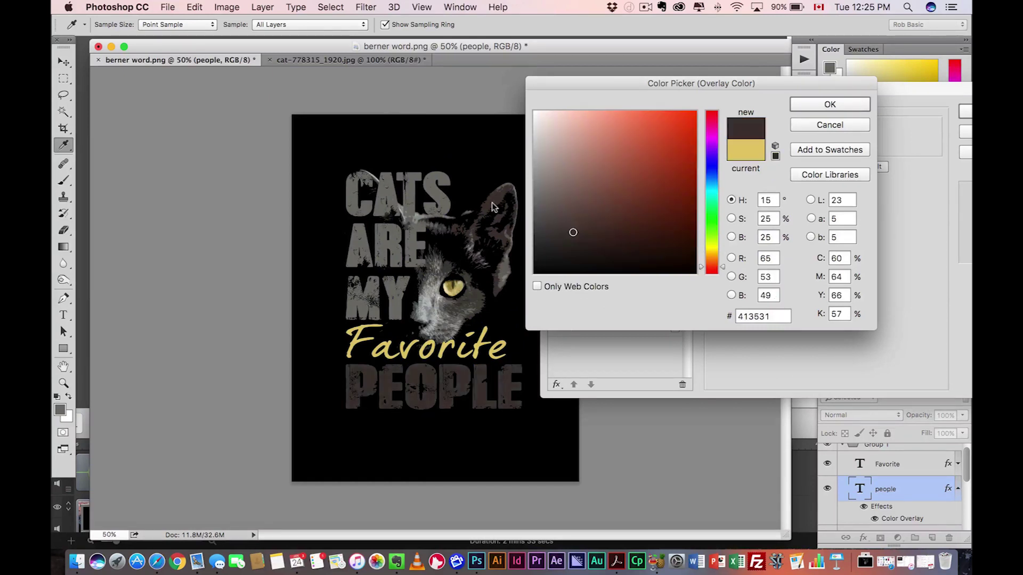
pyautogui.click(477, 289)
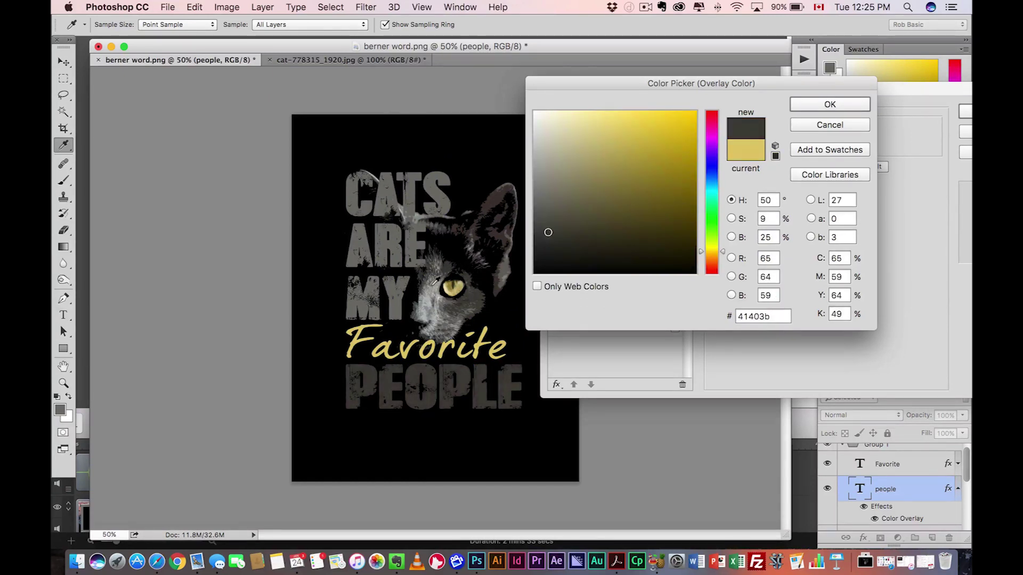
pyautogui.click(438, 286)
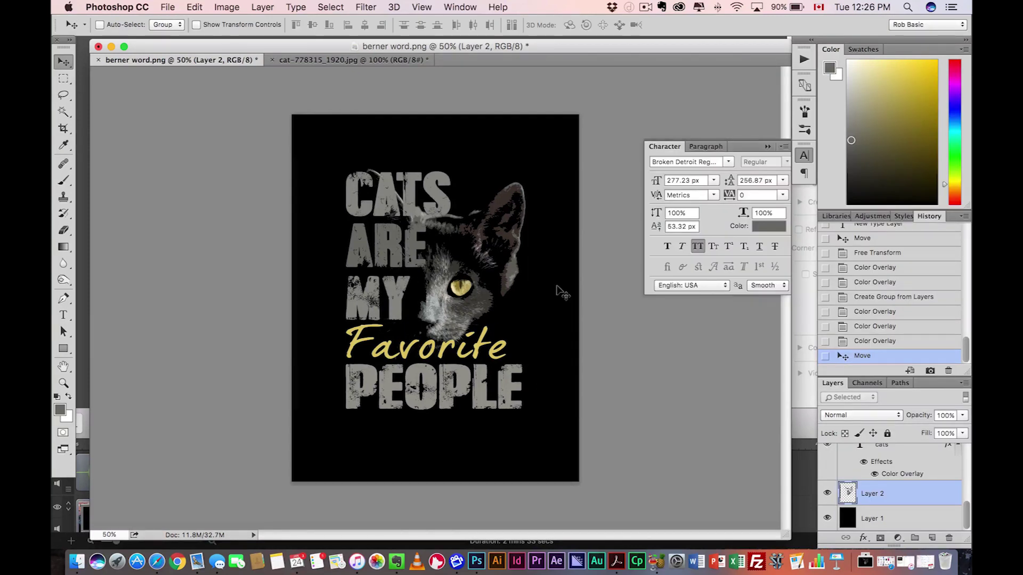
# - On a new layer below the cat, stamp the 399 splatter brush at 1040 px
pyautogui.keyDown('ctrl'); pyautogui.click(932, 538); pyautogui.keyUp('ctrl')
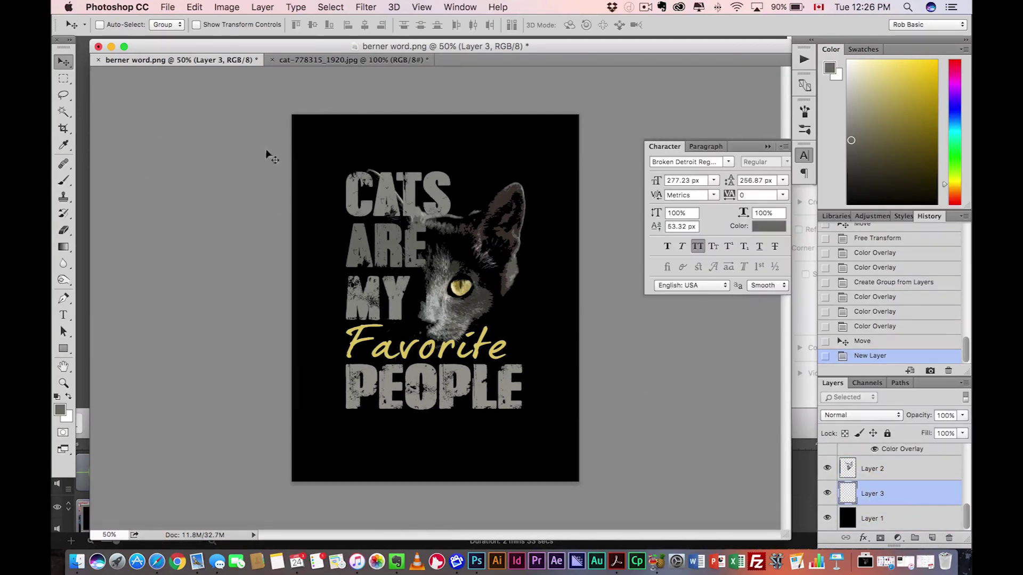
pyautogui.click(63, 180)
pyautogui.click(115, 25)
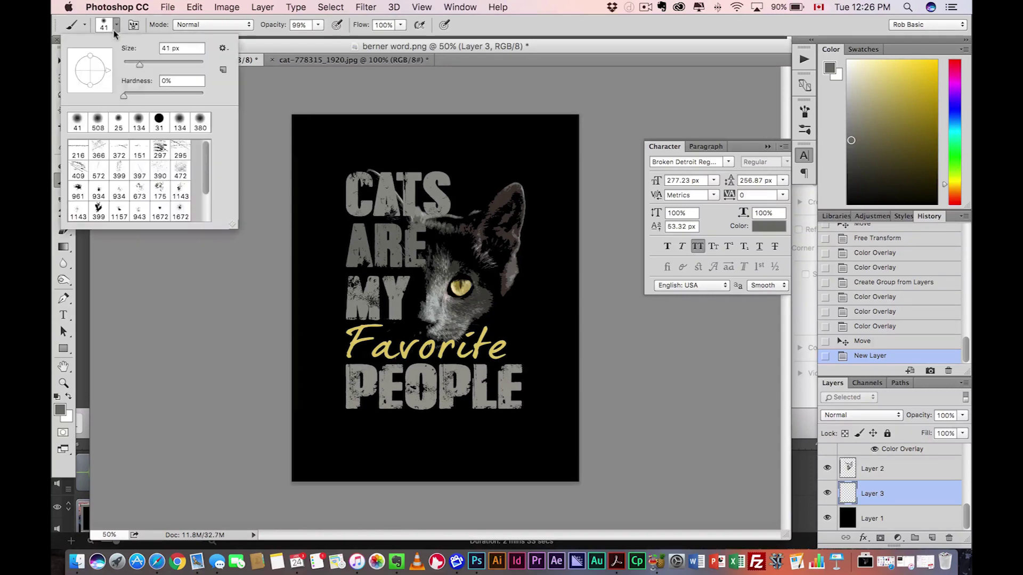
pyautogui.click(106, 209)
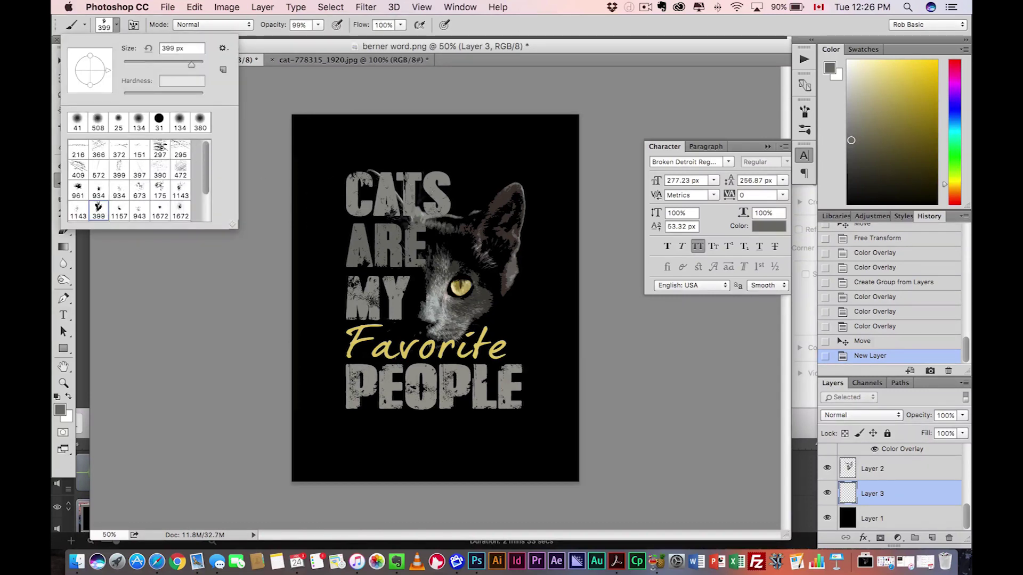
pyautogui.moveTo(195, 67); pyautogui.dragTo(197, 65)
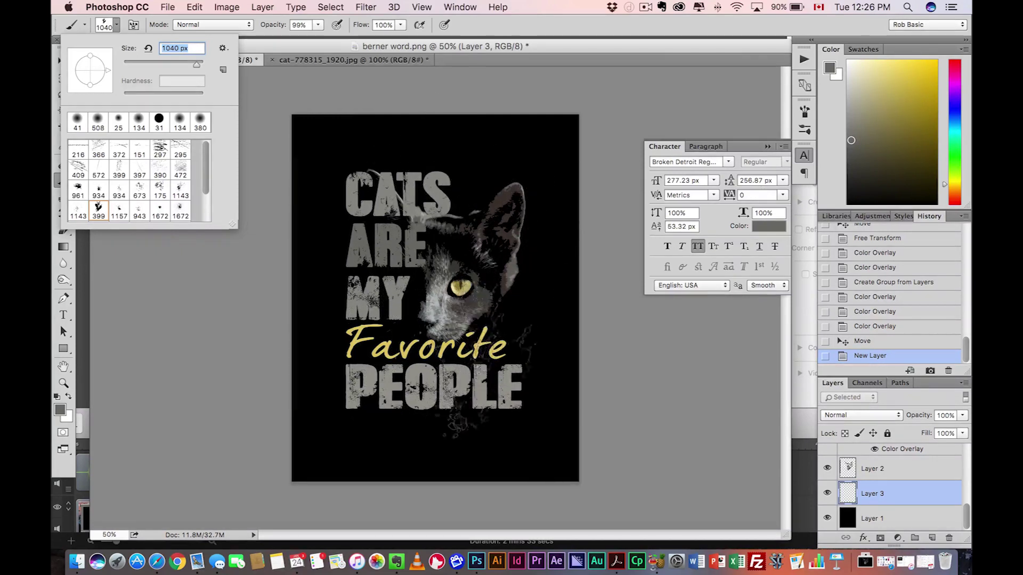
pyautogui.click(501, 366)
pyautogui.press('v')
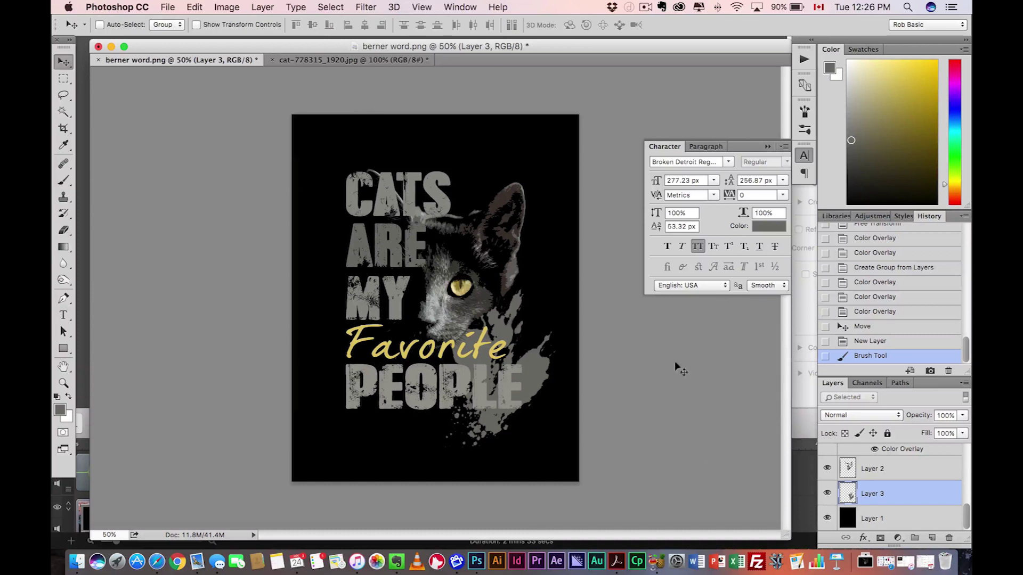
# - Give the splatter layer a dark brown Color Overlay (#271e1a) based on the cat's ear colour
pyautogui.rightClick(886, 495)
pyautogui.click(746, 17)
pyautogui.moveTo(476, 85); pyautogui.dragTo(831, 87)
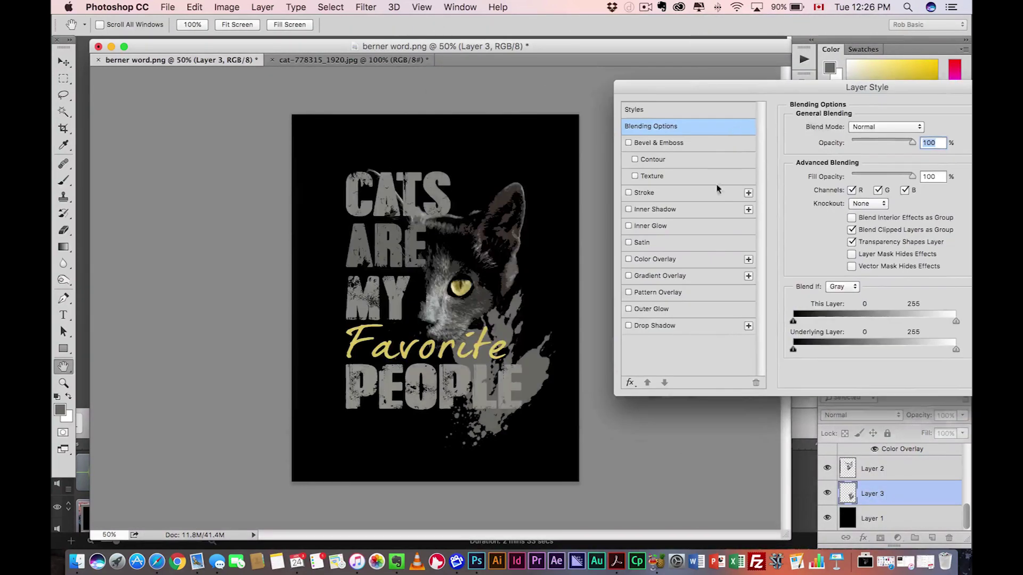
pyautogui.click(657, 257)
pyautogui.click(920, 128)
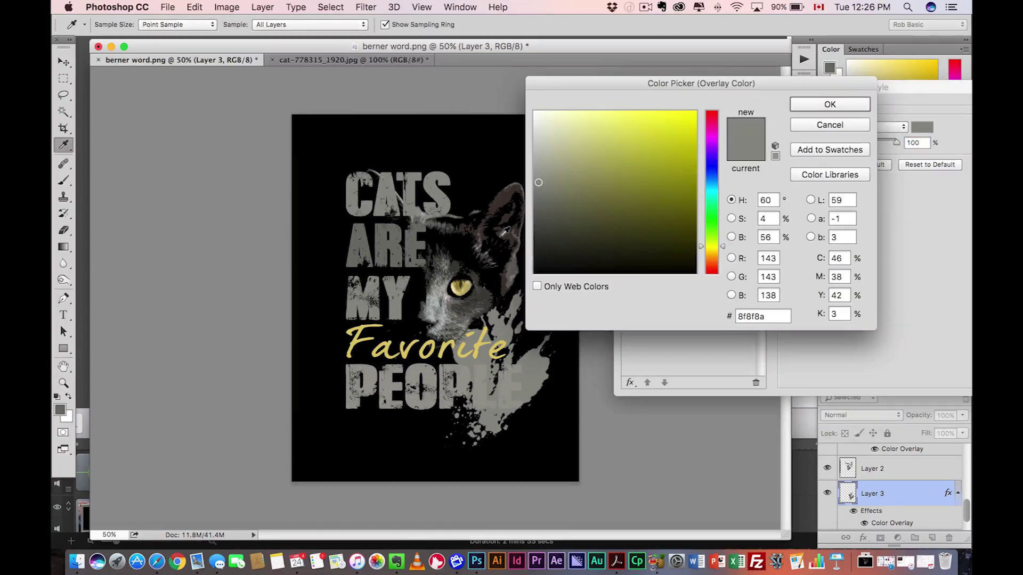
pyautogui.click(502, 235)
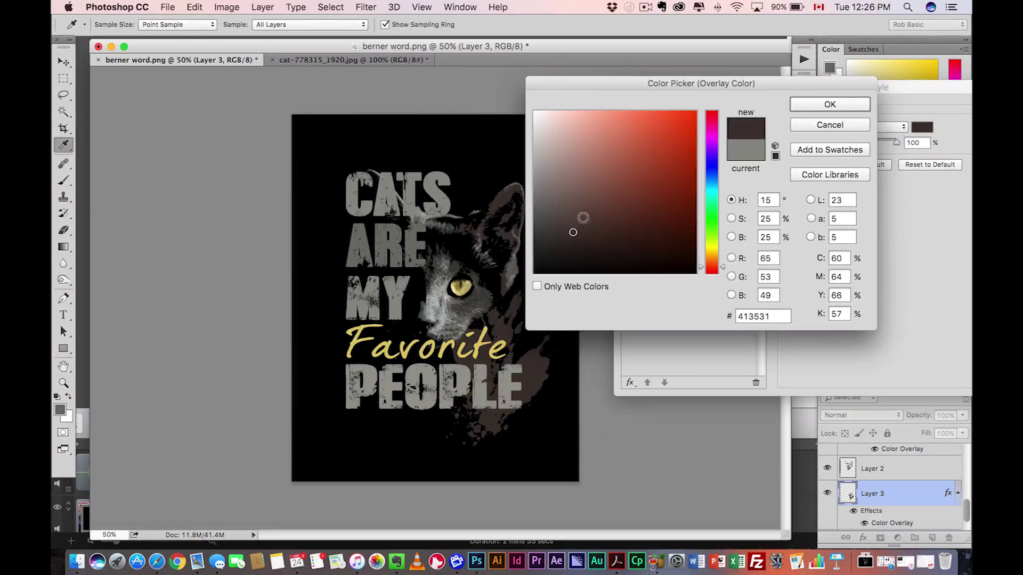
pyautogui.moveTo(573, 230); pyautogui.dragTo(581, 241)
pyautogui.click(834, 107)
pyautogui.moveTo(911, 89); pyautogui.dragTo(805, 105)
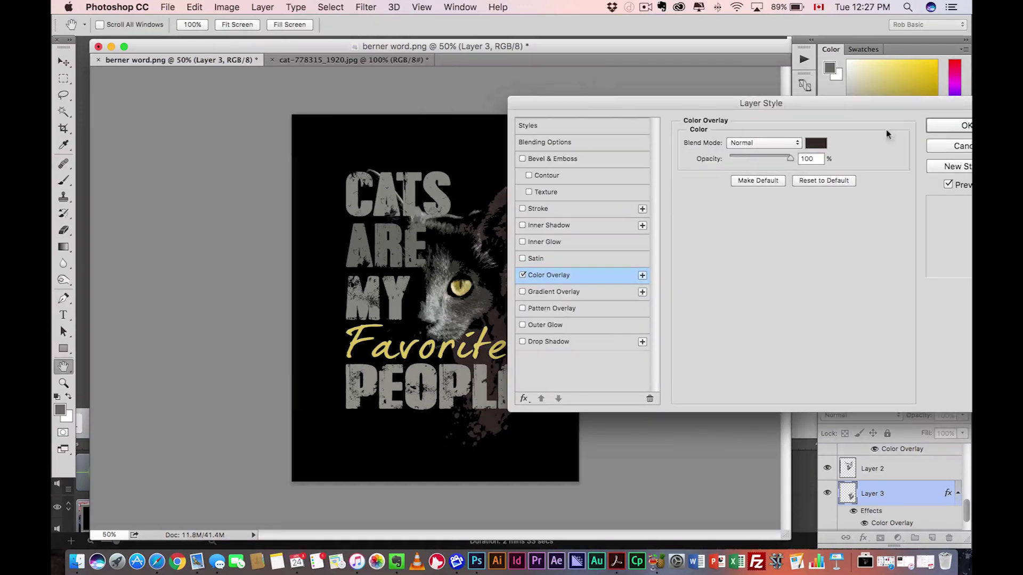
pyautogui.click(954, 126)
# - Rotate and reposition the brown splatter with Free Transform
pyautogui.hotkey('ctrl', 't')
pyautogui.moveTo(578, 254); pyautogui.dragTo(613, 314)
pyautogui.moveTo(558, 363); pyautogui.dragTo(531, 373)
pyautogui.moveTo(573, 346); pyautogui.dragTo(567, 280)
pyautogui.moveTo(479, 346); pyautogui.dragTo(458, 264)
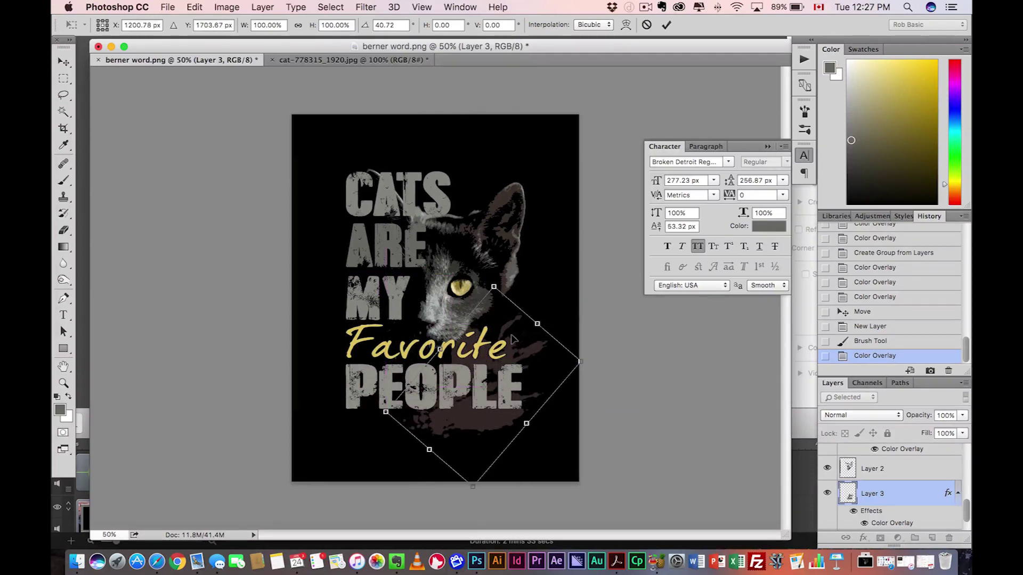
pyautogui.press('Return')
# - Duplicate the splatter, tilt the copy, and move it down behind ARE
pyautogui.moveTo(482, 388); pyautogui.dragTo(412, 216)
pyautogui.hotkey('ctrl', 't')
pyautogui.moveTo(310, 107); pyautogui.dragTo(384, 213)
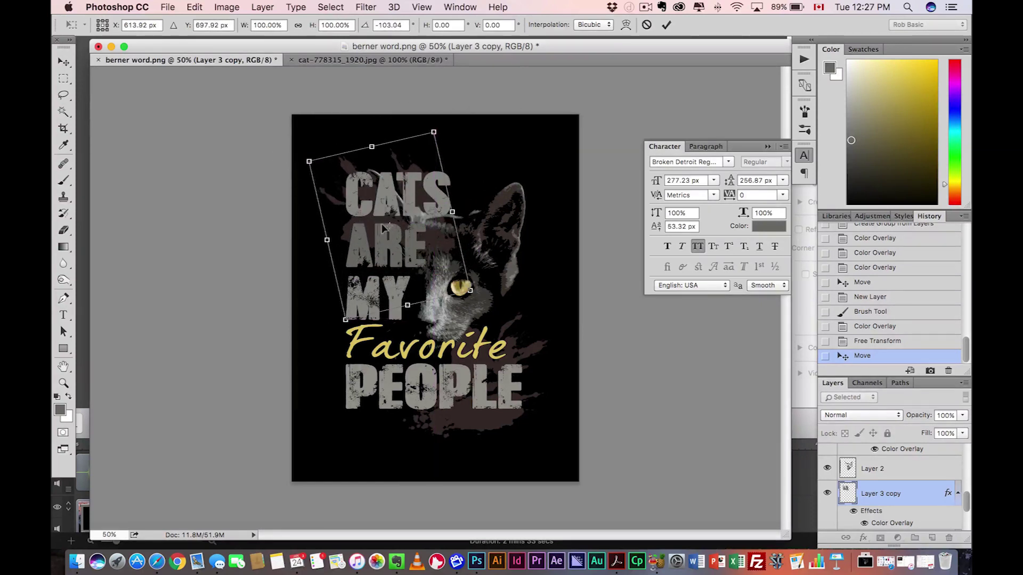
pyautogui.press('Return')
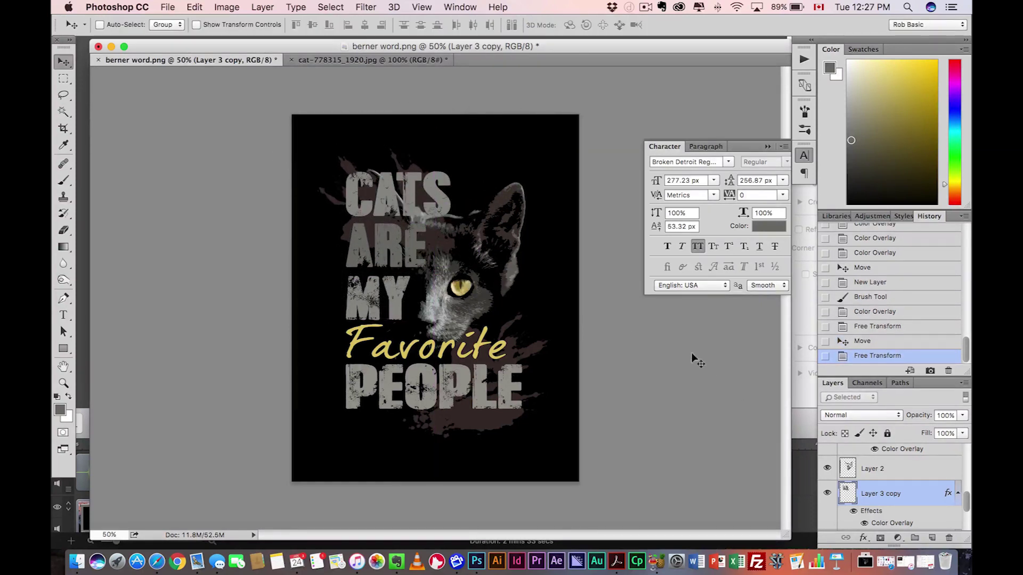
pyautogui.moveTo(379, 200)
pyautogui.mouseDown()
pyautogui.moveTo(370, 224)
pyautogui.moveTo(377, 183)
pyautogui.moveTo(381, 245)
pyautogui.moveTo(400, 261)
pyautogui.mouseUp()
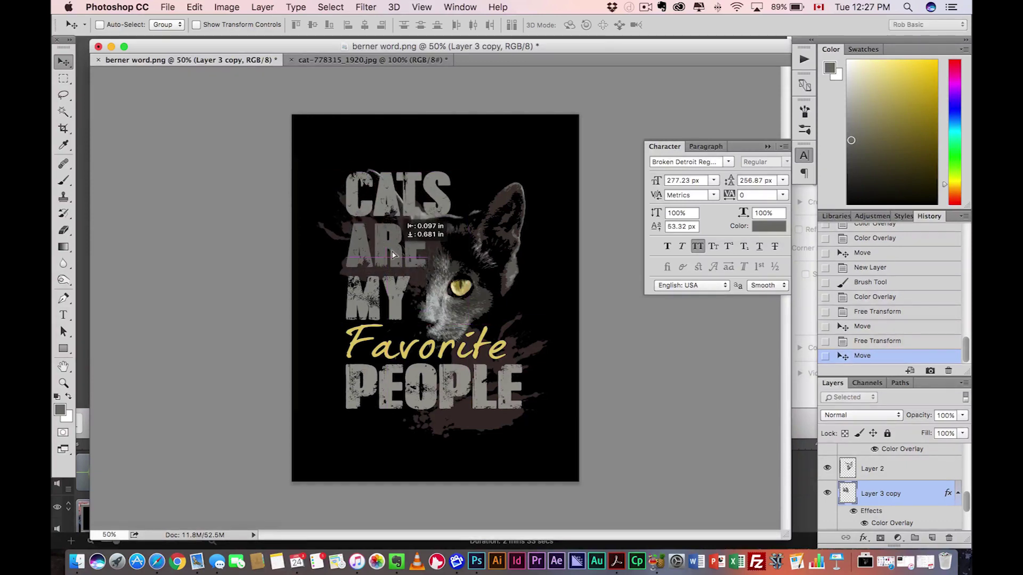
# - Paint ink splatter strokes on a new Layer 4 near the cat's head
pyautogui.press('b')
pyautogui.click(77, 24)
pyautogui.click(479, 213)
pyautogui.click(461, 186)
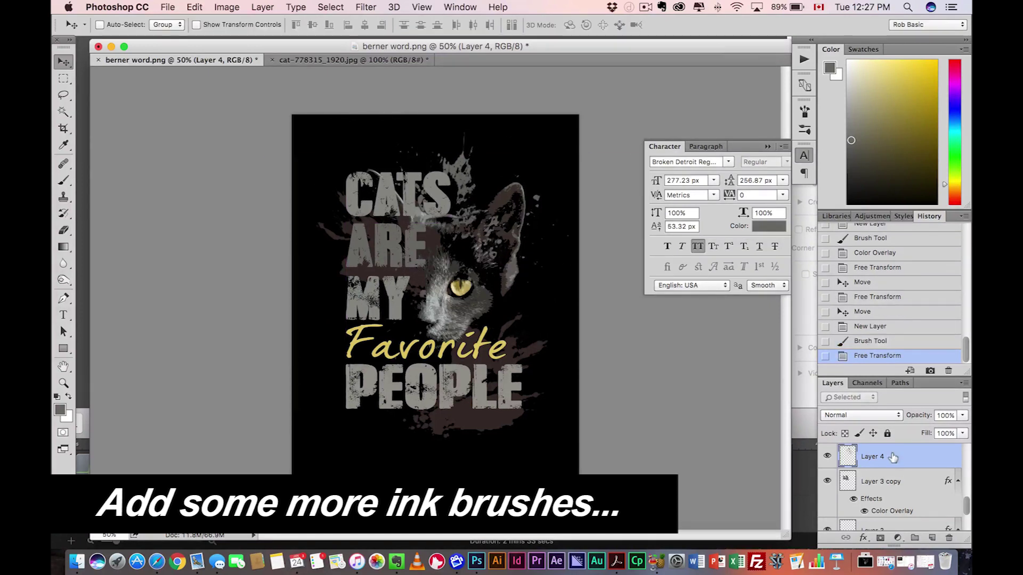
# - Add a colour overlay to the Layer 4 ink and place a copy higher up
pyautogui.doubleClick(906, 456)
pyautogui.click(501, 282)
pyautogui.click(829, 104)
pyautogui.click(923, 132)
pyautogui.press('v')
pyautogui.moveTo(400, 330); pyautogui.dragTo(362, 352)
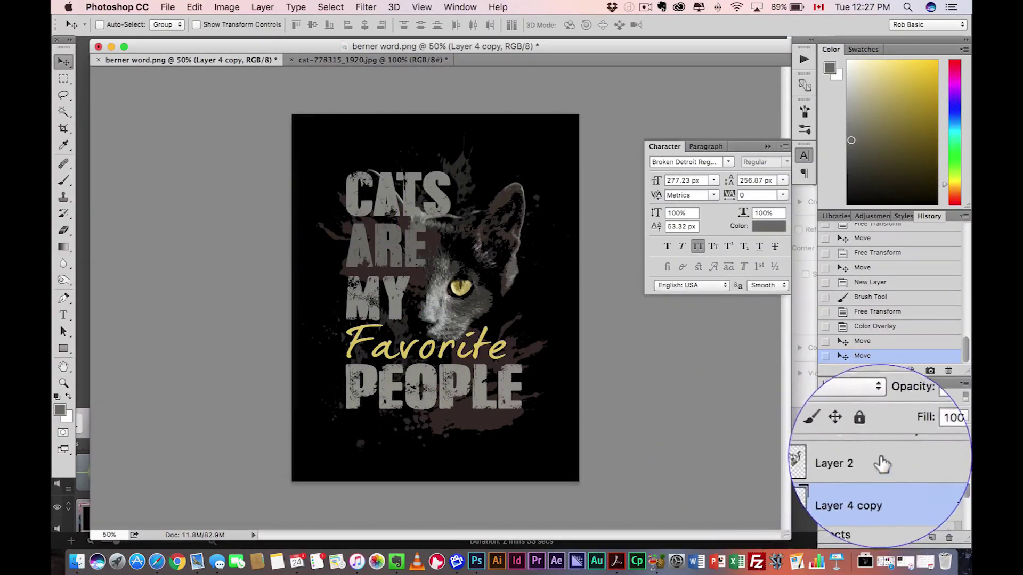
# - Group the ink splatter layers down to Layer 3 into Group 2
pyautogui.click(903, 479)
pyautogui.scroll(-3, 881, 490)
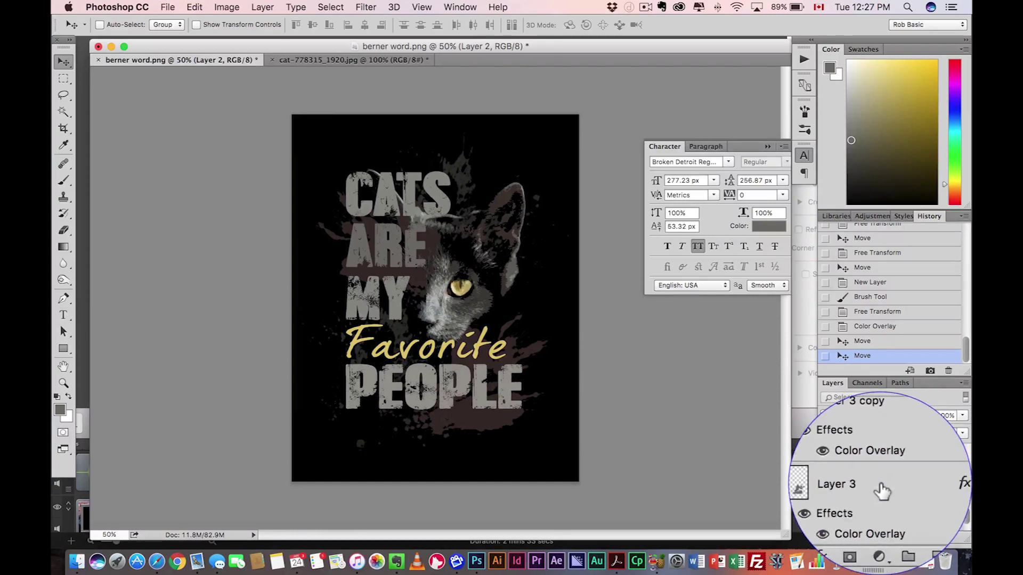
pyautogui.keyDown('shift'); pyautogui.click(882, 490); pyautogui.keyUp('shift')
pyautogui.press('super+g')
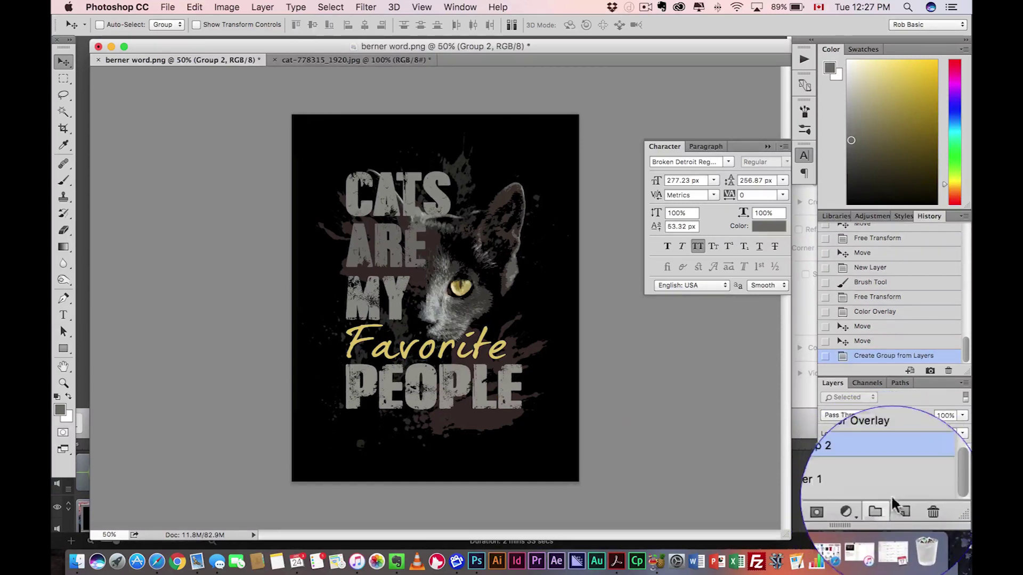
pyautogui.click(827, 499)
pyautogui.click(827, 498)
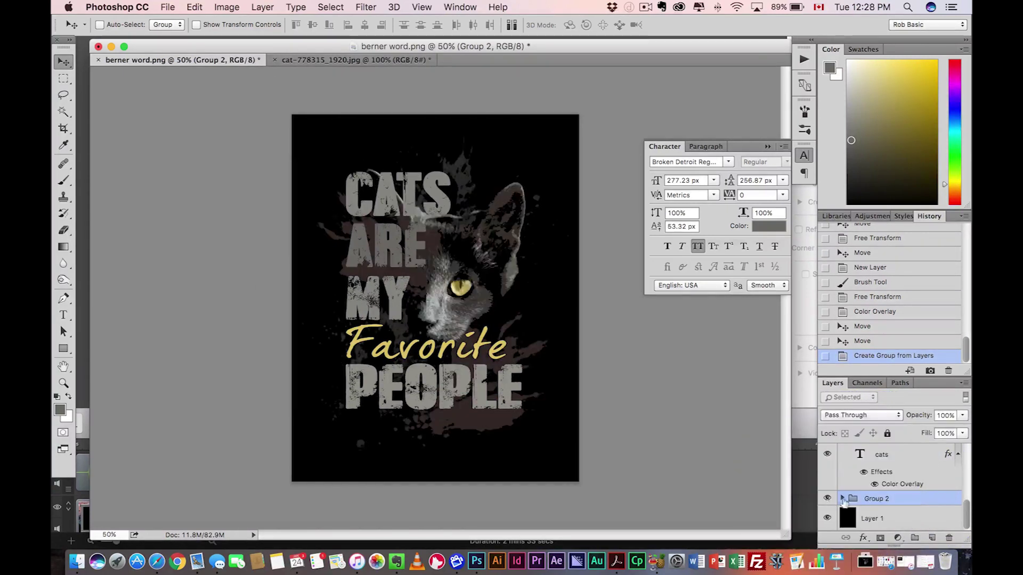
# - Move Layer 2 out of Group 2 so it sits above the splatters
pyautogui.click(842, 499)
pyautogui.scroll(-3, 893, 486)
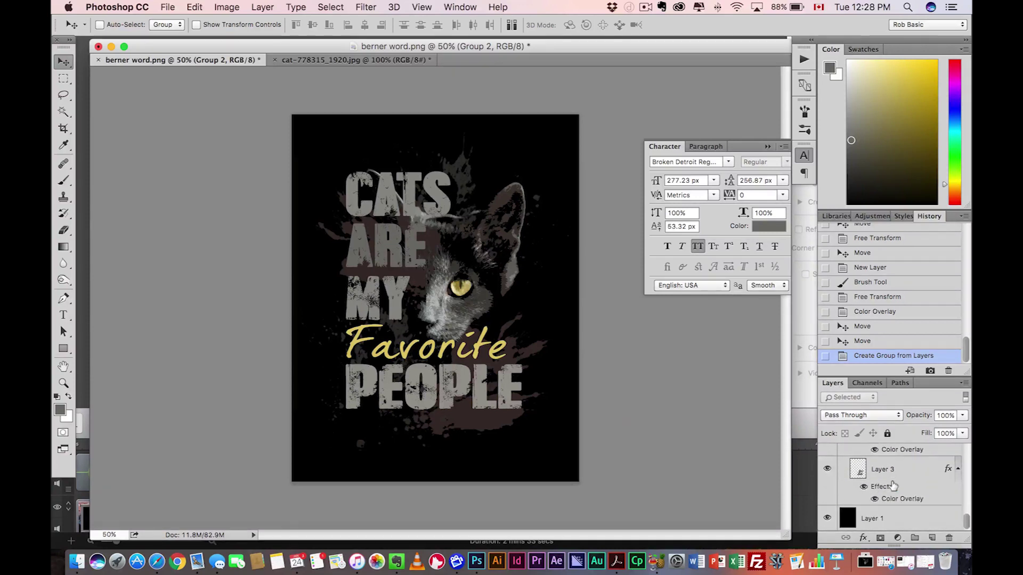
pyautogui.scroll(5, 861, 478)
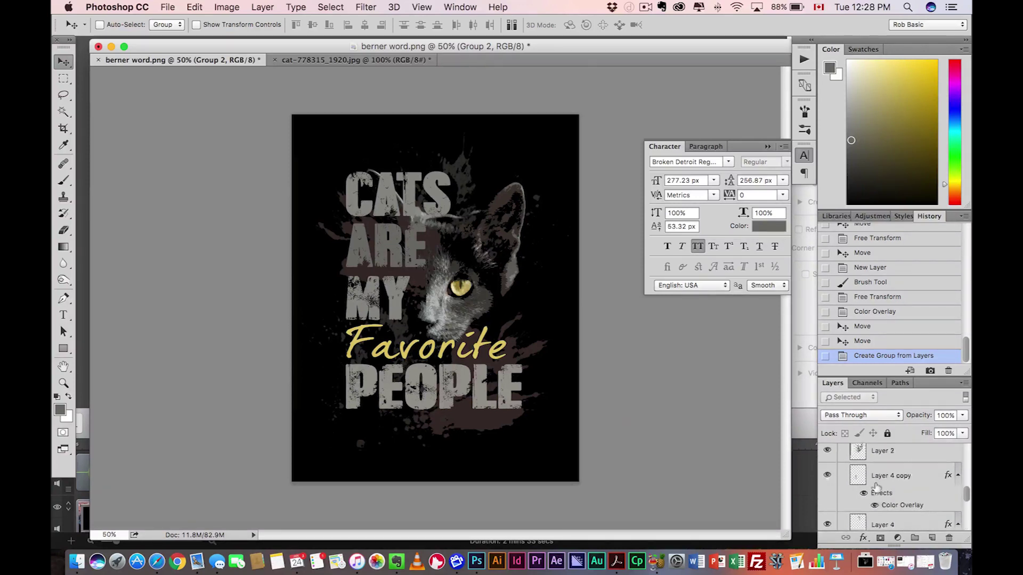
pyautogui.moveTo(899, 513); pyautogui.dragTo(927, 488)
pyautogui.click(842, 478)
pyautogui.click(843, 498)
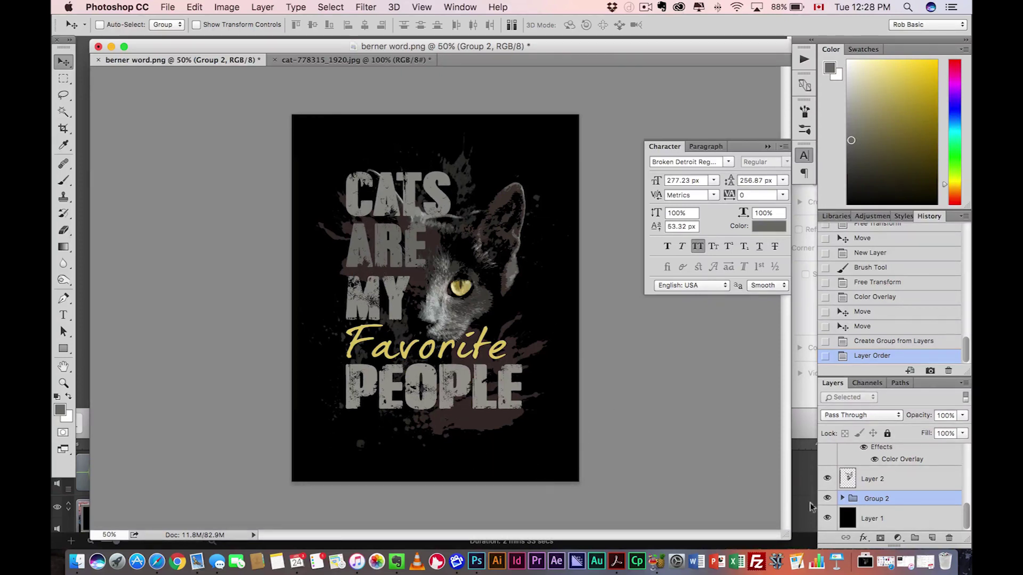
# - Duplicate the Group 1 text group as Group 1 copy
pyautogui.scroll(6, 884, 479)
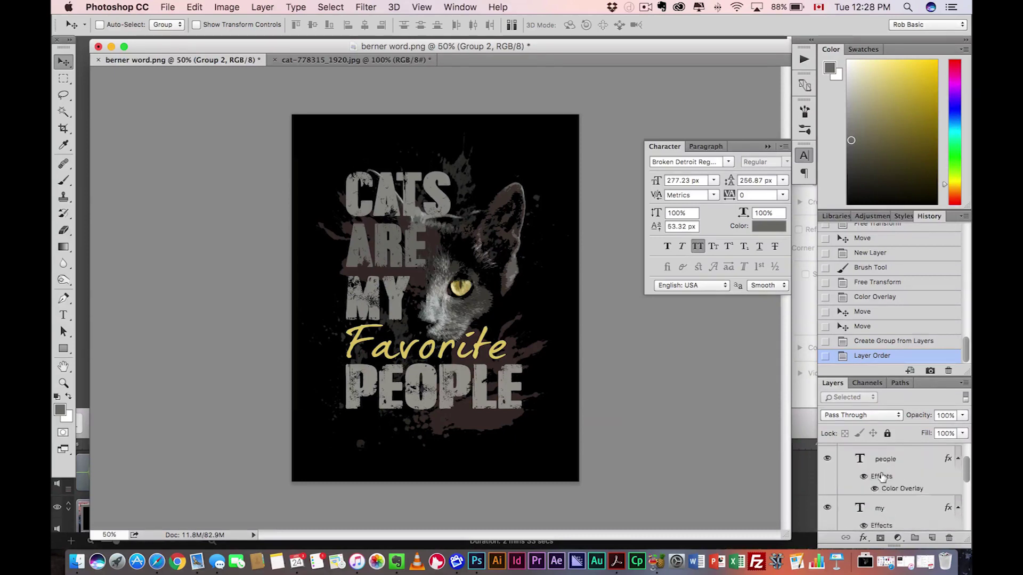
pyautogui.click(842, 451)
pyautogui.click(828, 451)
pyautogui.click(827, 451)
pyautogui.click(911, 456)
pyautogui.moveTo(911, 457); pyautogui.dragTo(932, 538)
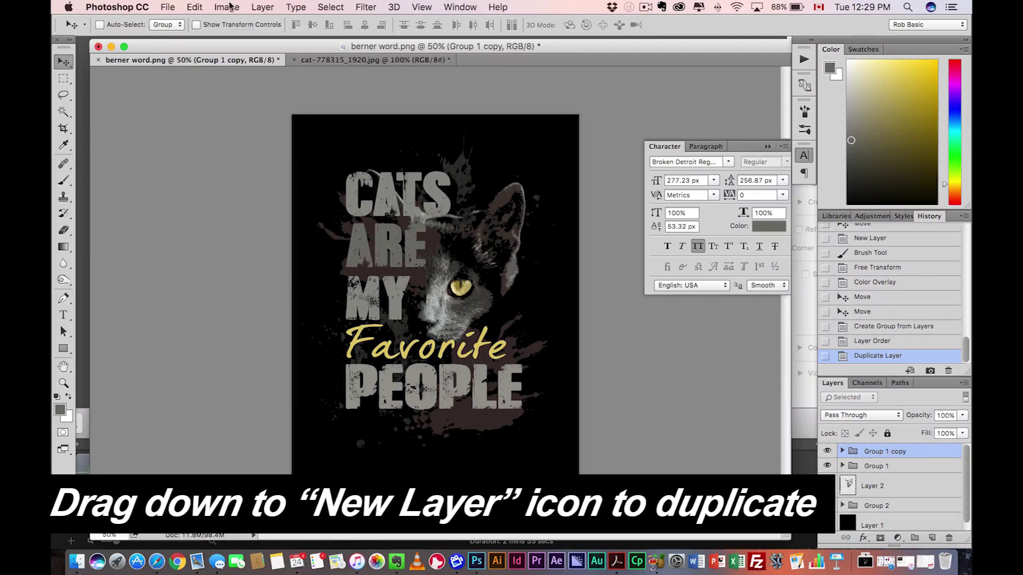
# - Merge Group 1 copy into one layer, load its letter outline as a selection, and hide it
pyautogui.press('super+e')
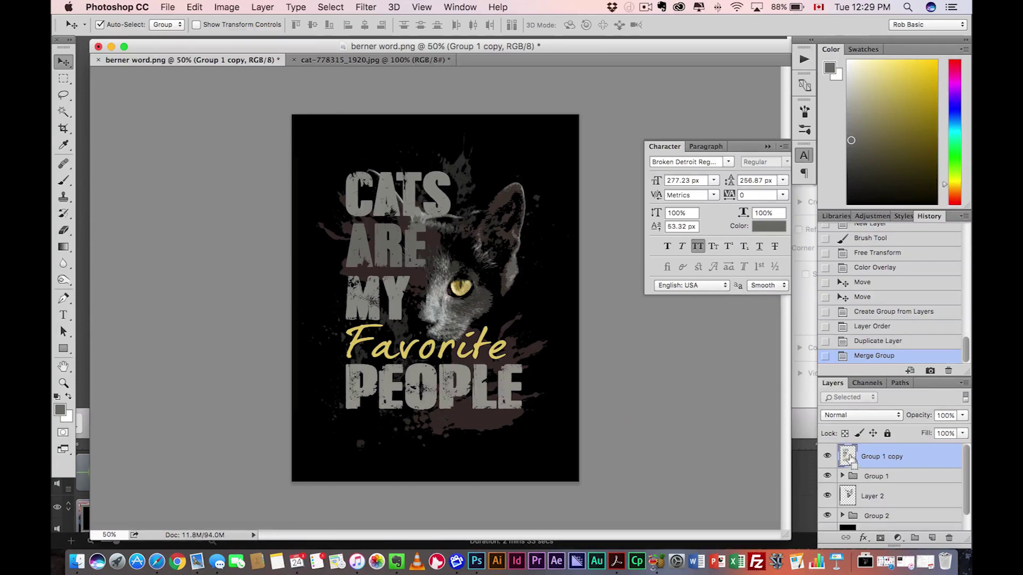
pyautogui.keyDown('super'); pyautogui.click(848, 456); pyautogui.keyUp('super')
pyautogui.click(827, 456)
# - Select the ink splatter Group 2 and toggle its visibility to compare
pyautogui.scroll(-2, 879, 480)
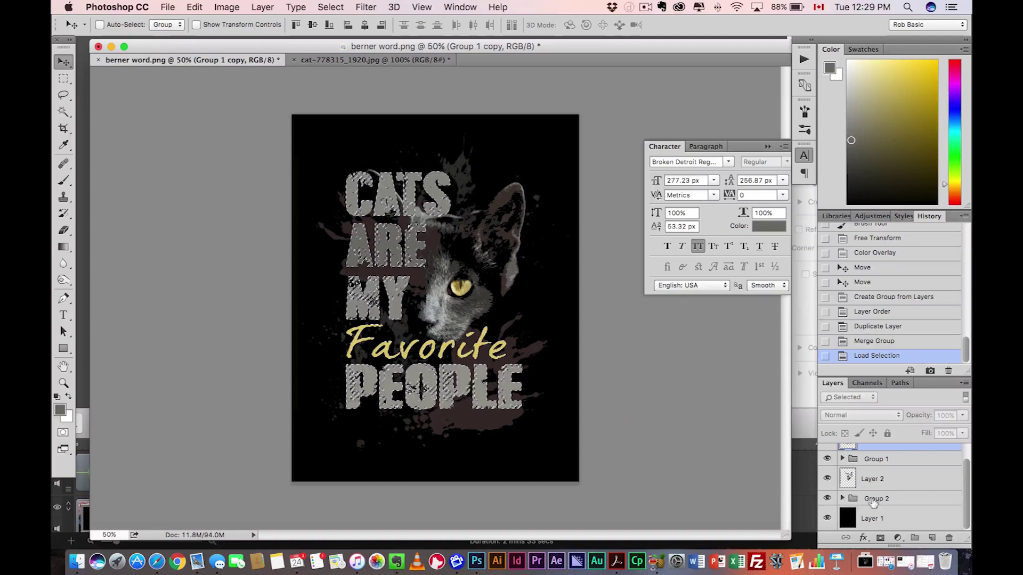
pyautogui.click(846, 501)
pyautogui.click(827, 499)
pyautogui.click(828, 499)
pyautogui.click(827, 500)
pyautogui.click(827, 500)
# - Nudge the lettering selection right and apply it as an inverted mask on Group 2
pyautogui.click(70, 79)
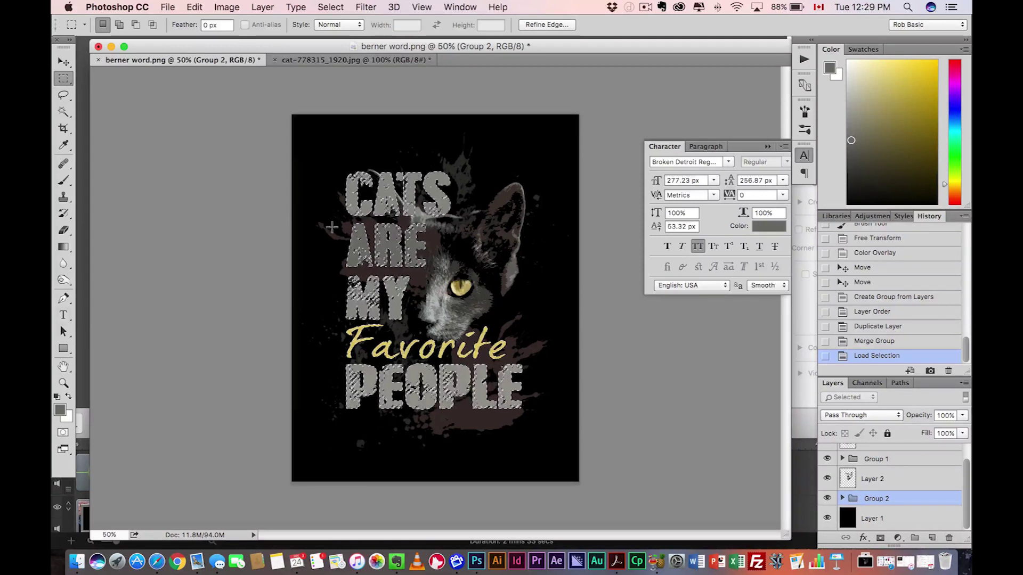
pyautogui.press('Right')
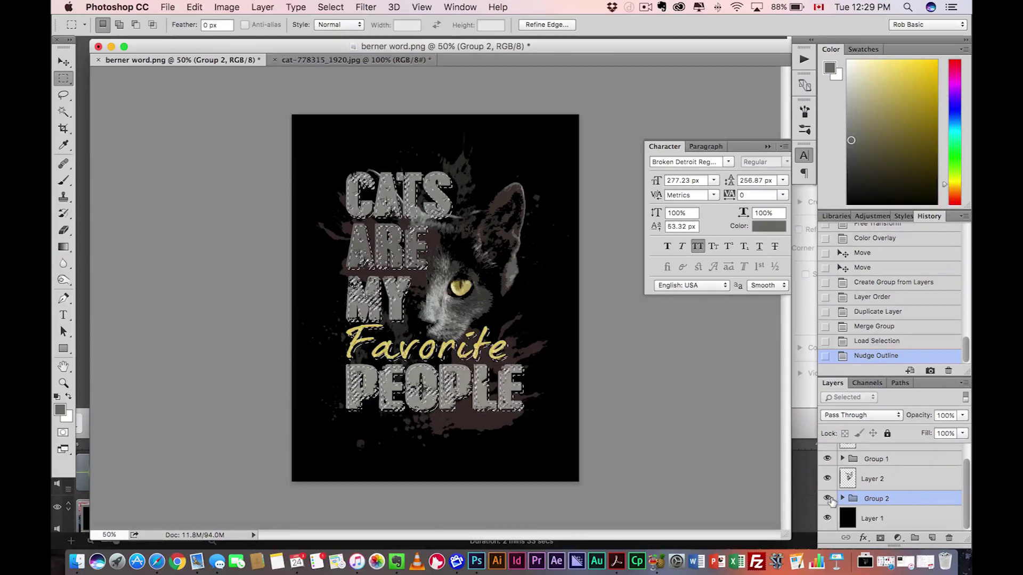
pyautogui.click(880, 538)
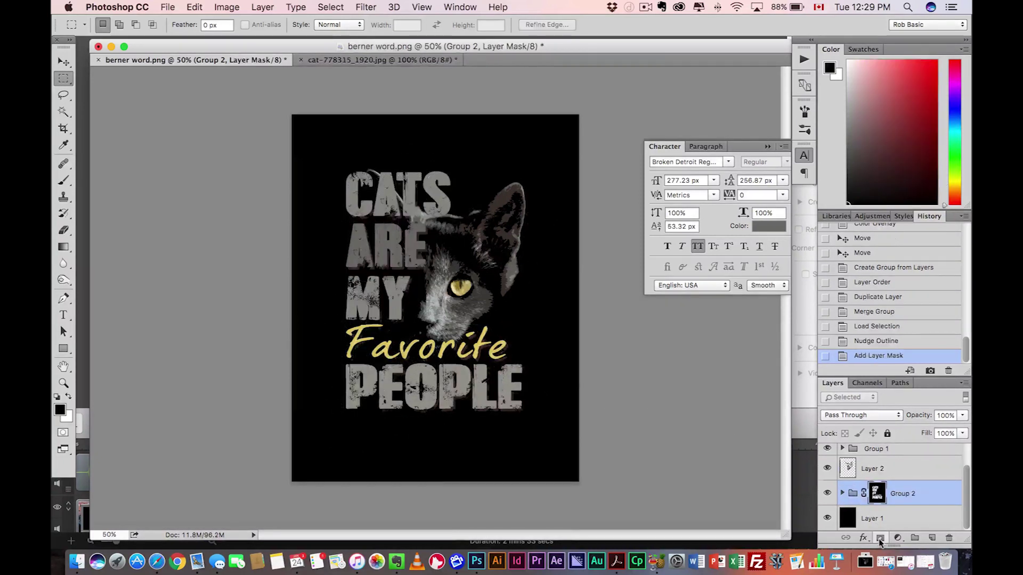
pyautogui.keyDown('alt'); pyautogui.click(876, 494); pyautogui.keyUp('alt')
pyautogui.keyDown('alt'); pyautogui.click(876, 493); pyautogui.keyUp('alt')
pyautogui.press('cmd+i')
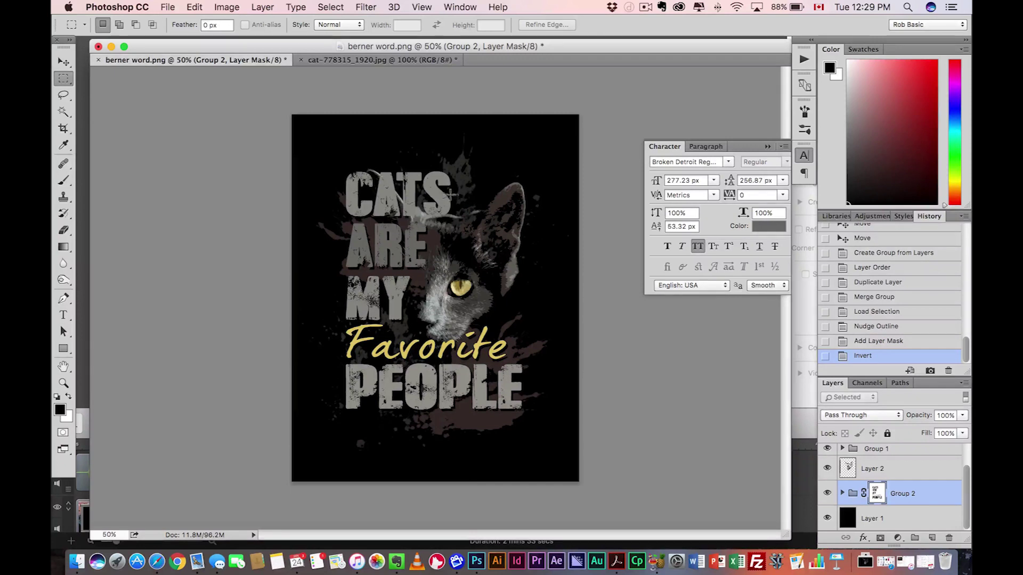
# - Inspect the masked lettering at 100% and 50% zoom, then re-target Group 2's mask
pyautogui.press('v')
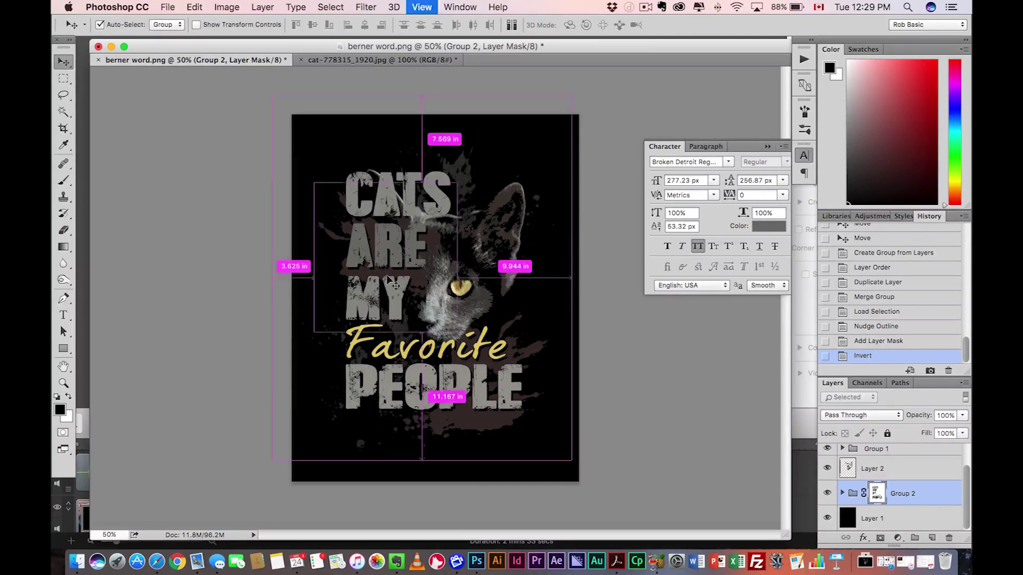
pyautogui.press('cmd+1')
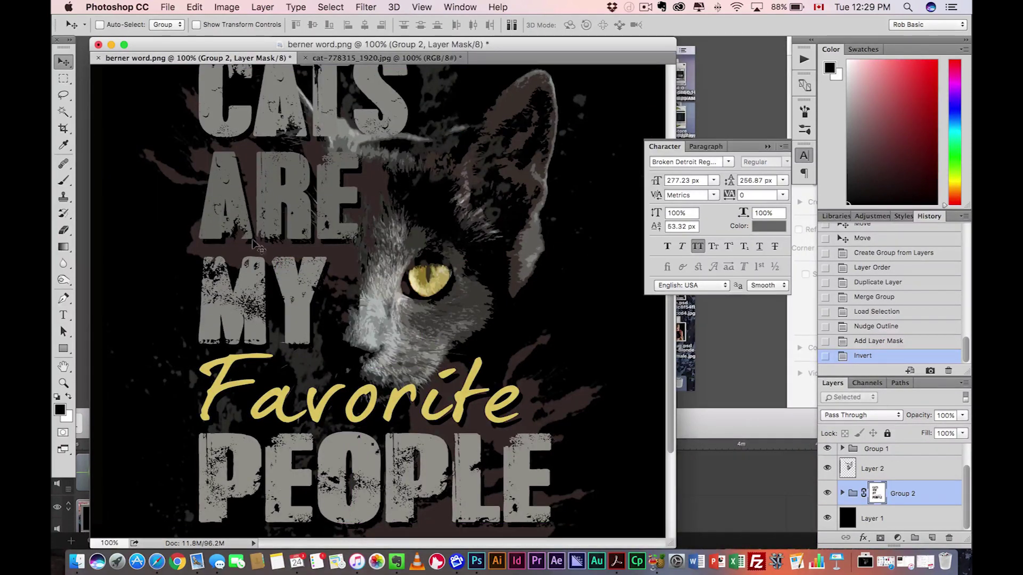
pyautogui.press('cmd+minus')
pyautogui.press('cmd+minus')
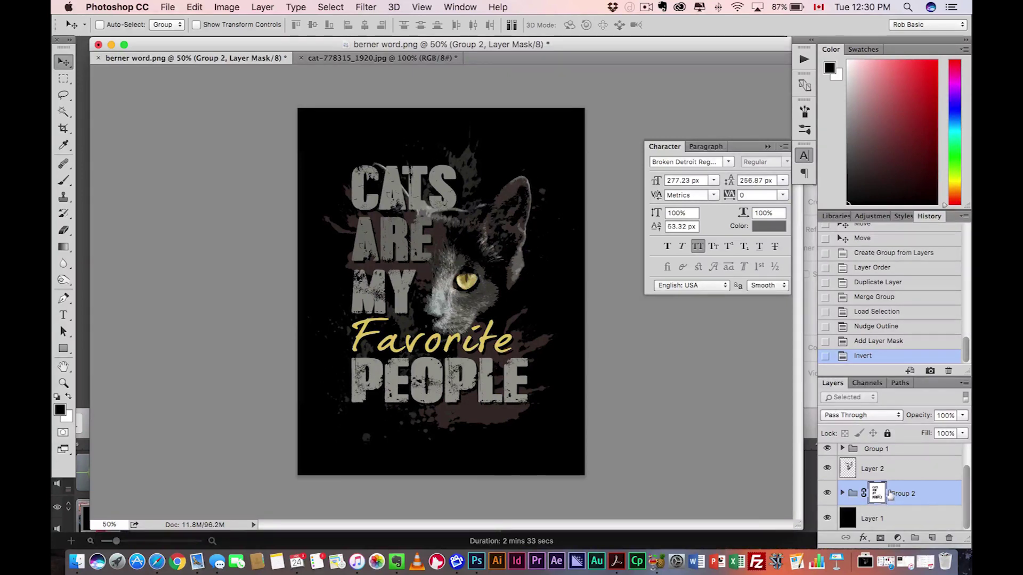
pyautogui.click(864, 496)
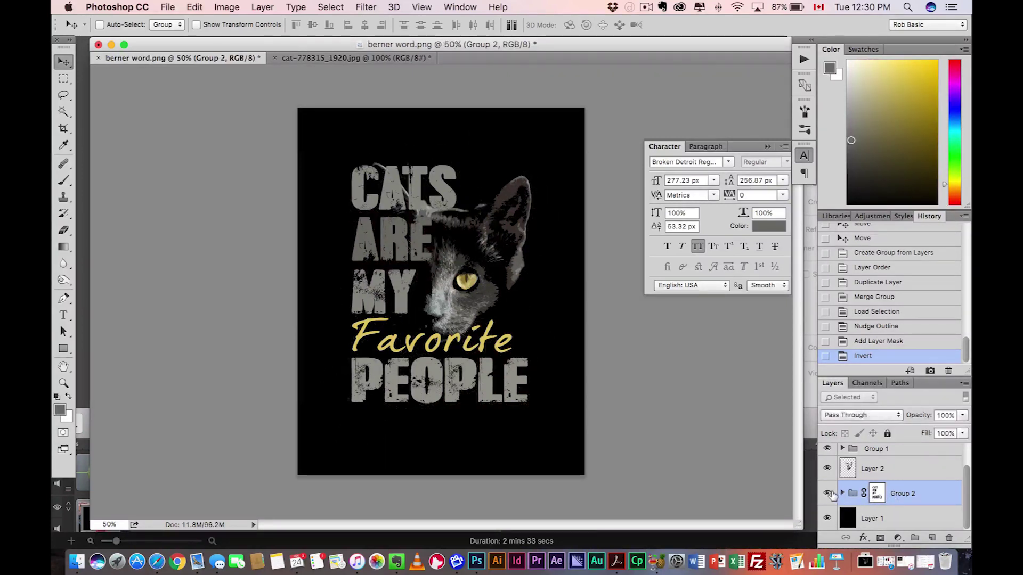
pyautogui.click(876, 494)
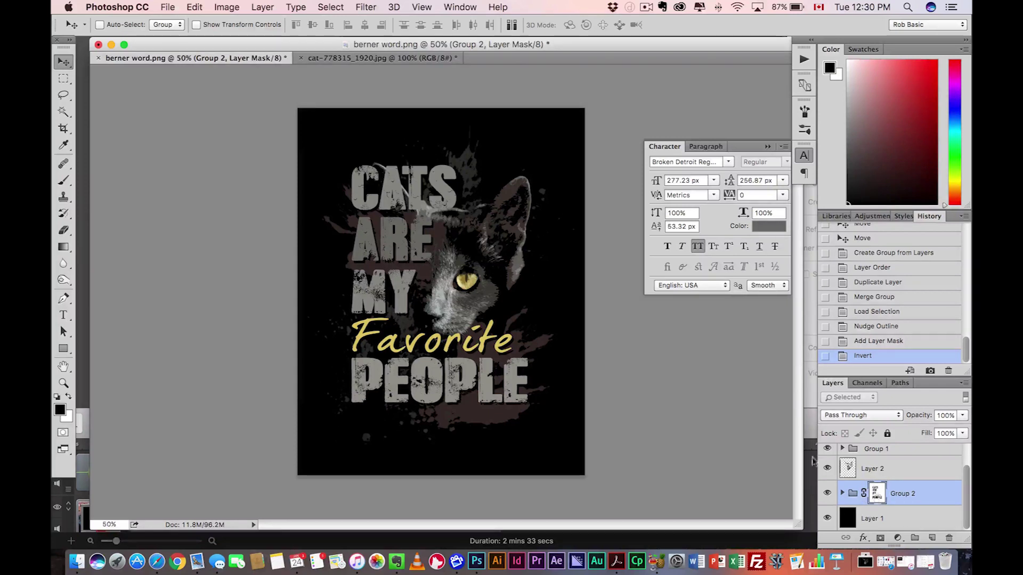
# - Paint black on Group 2's mask with a 31 px hard round brush at 100% around the ear and face
pyautogui.click(65, 179)
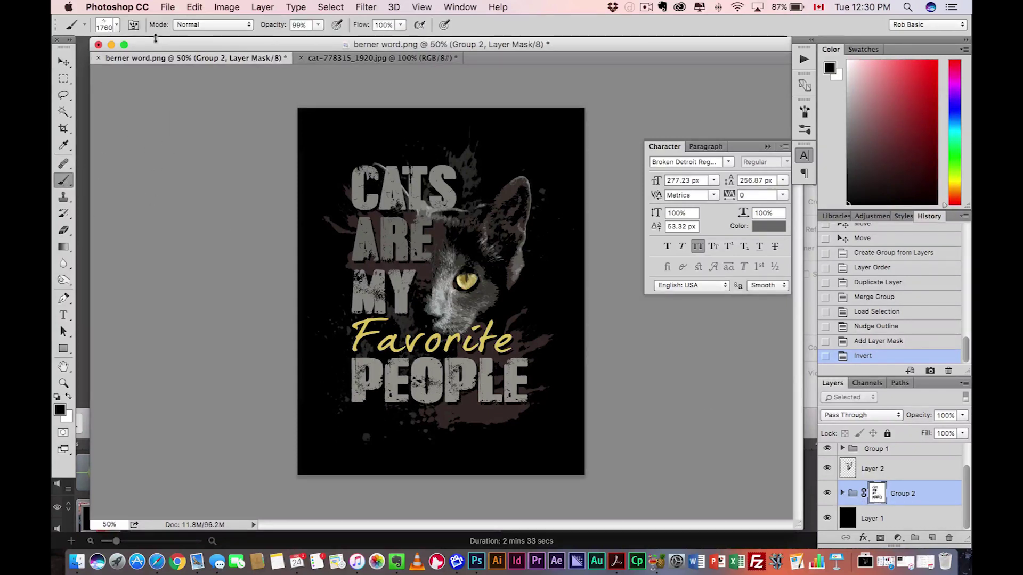
pyautogui.click(117, 25)
pyautogui.click(200, 122)
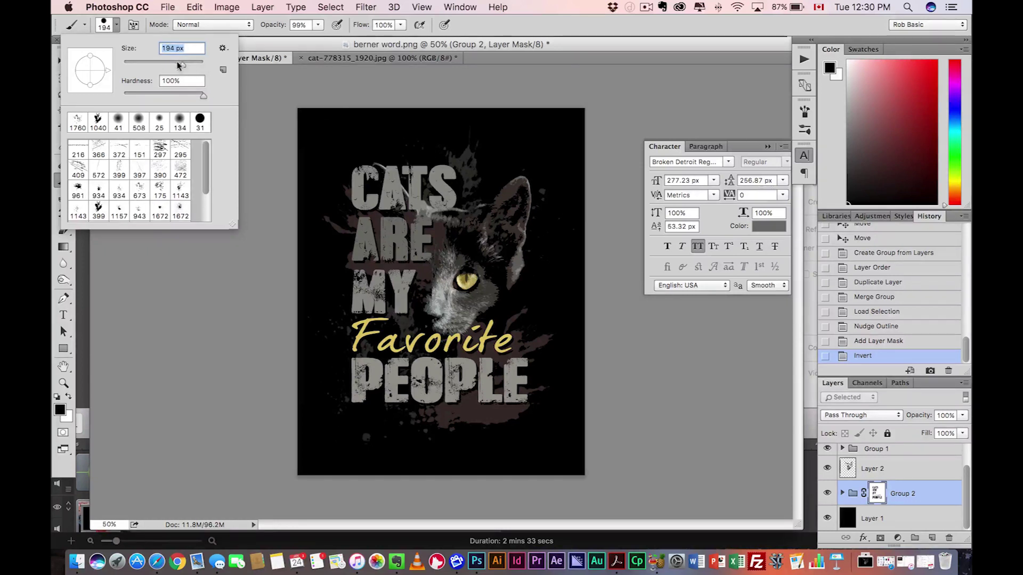
pyautogui.moveTo(318, 27); pyautogui.dragTo(329, 38)
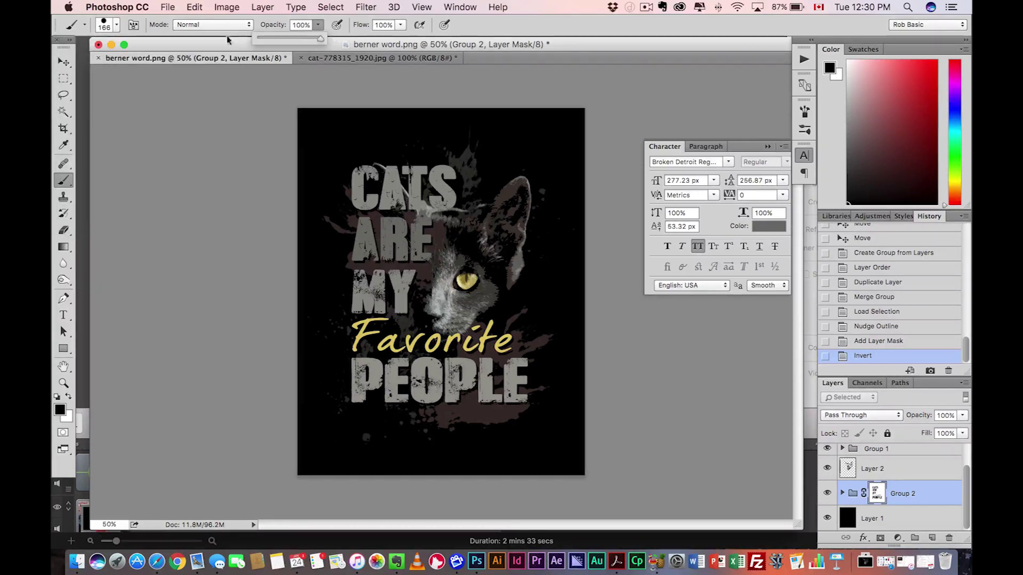
pyautogui.click(876, 493)
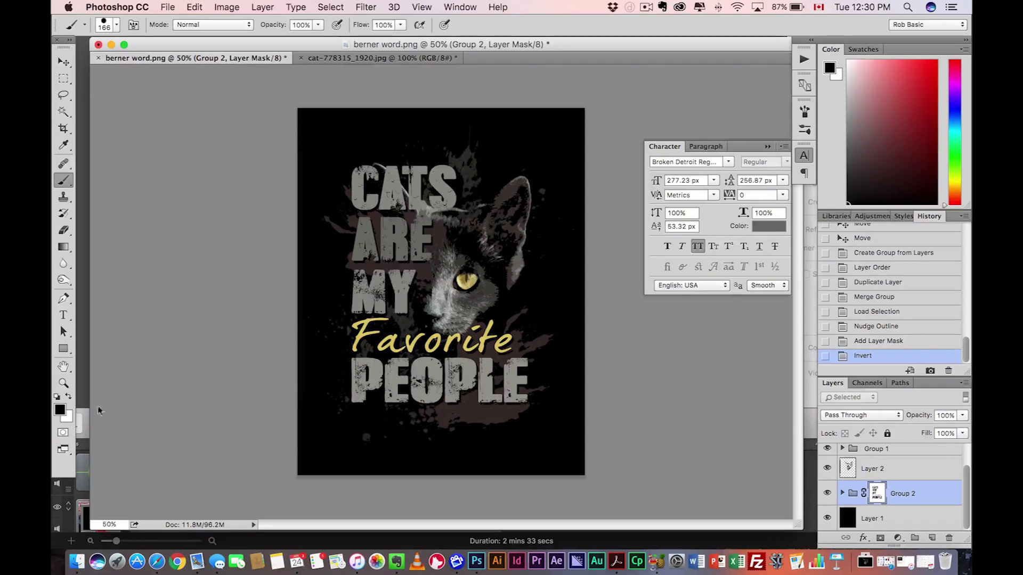
pyautogui.moveTo(514, 206); pyautogui.dragTo(512, 245)
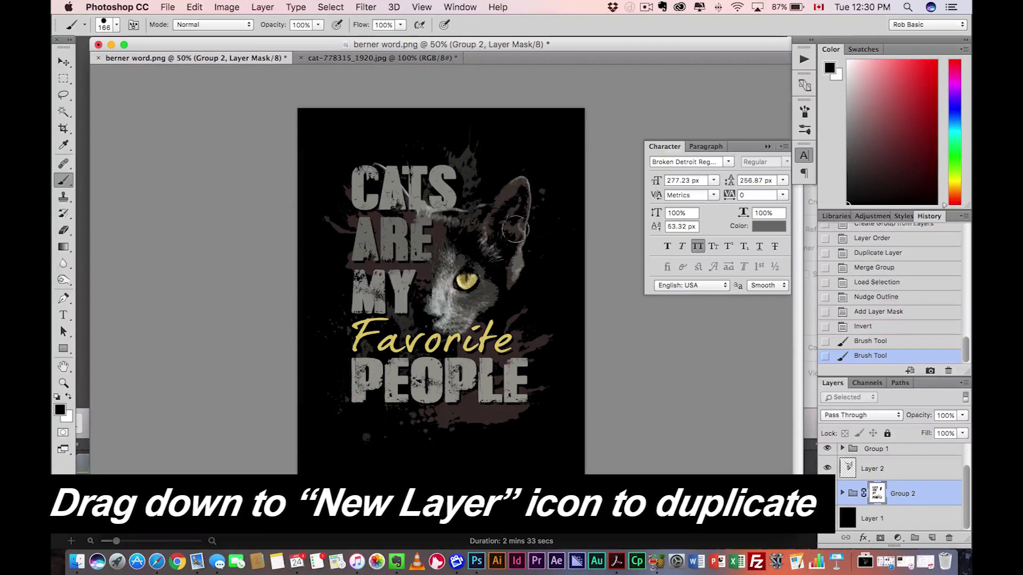
pyautogui.moveTo(434, 240); pyautogui.dragTo(420, 298)
pyautogui.moveTo(426, 191); pyautogui.dragTo(466, 224)
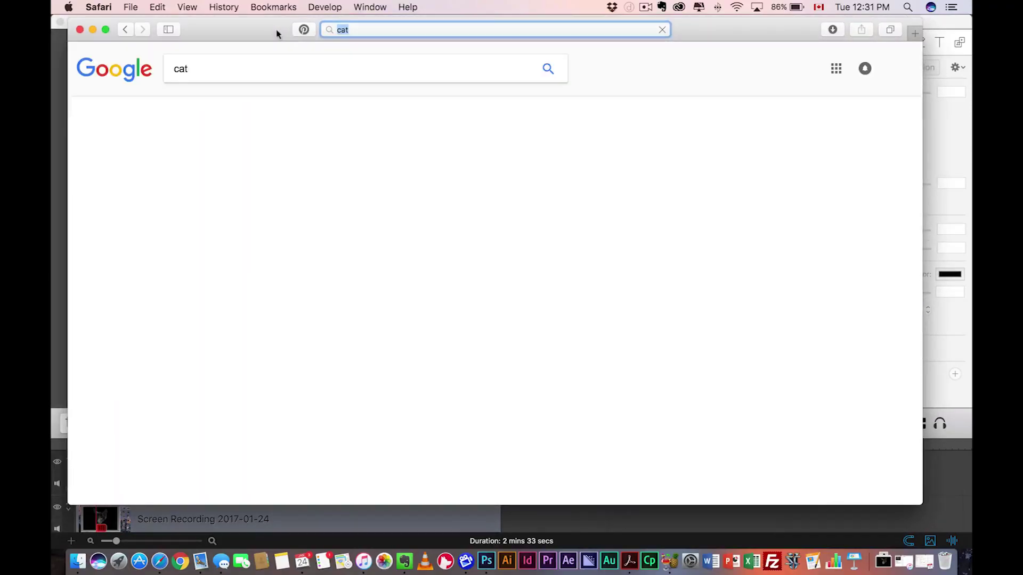
# - Open the Cat Wikipedia article, select its first paragraph, and return to Photoshop
pyautogui.click(199, 161)
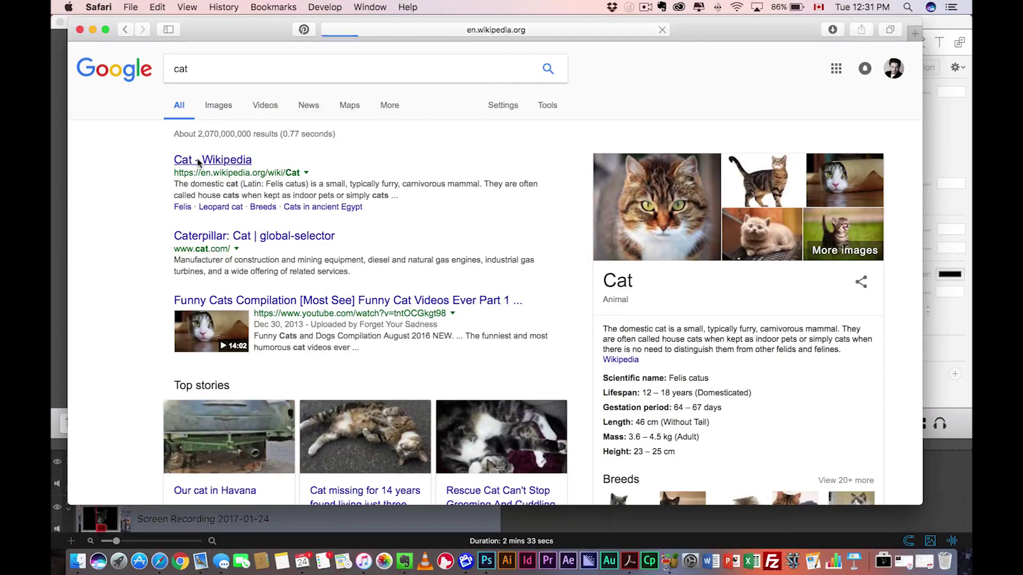
pyautogui.scroll(-1, 261, 209)
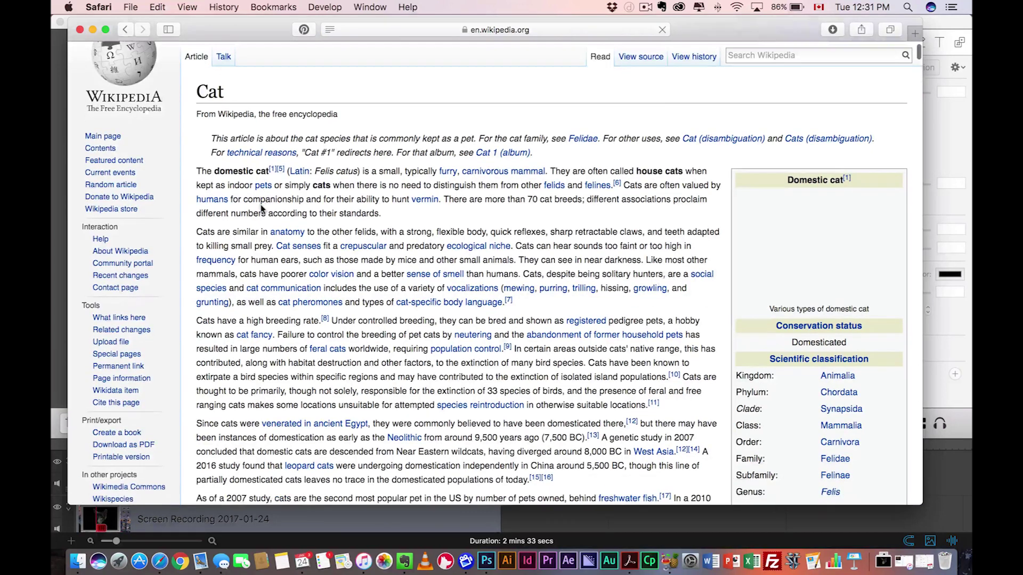
pyautogui.moveTo(196, 174); pyautogui.dragTo(228, 172)
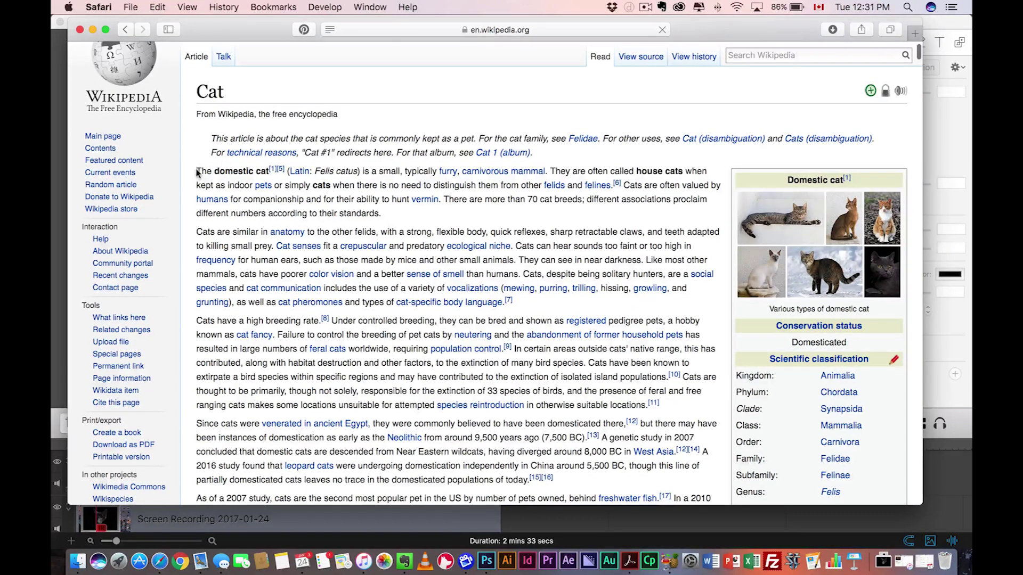
pyautogui.moveTo(197, 173); pyautogui.dragTo(396, 217)
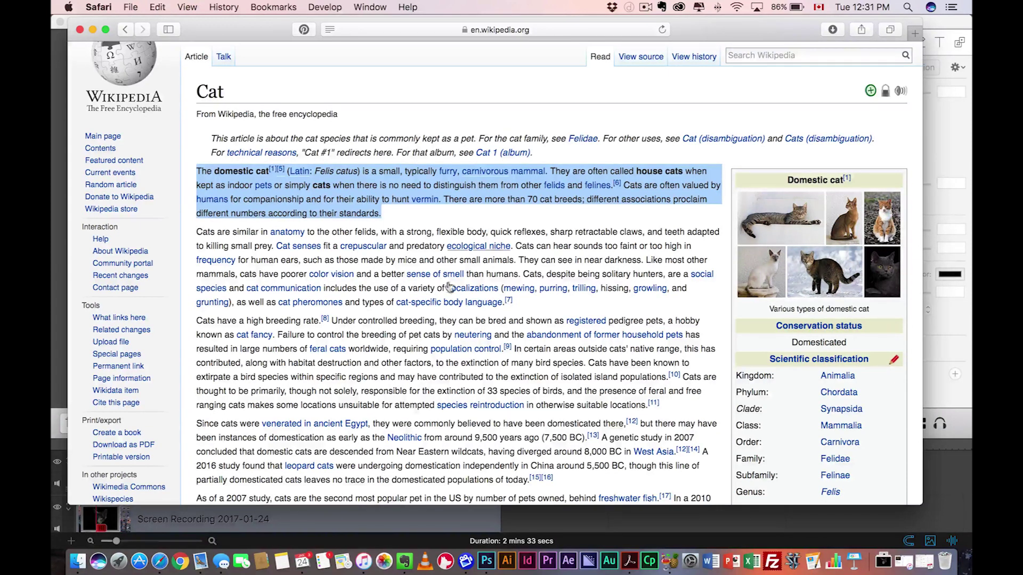
pyautogui.click(487, 561)
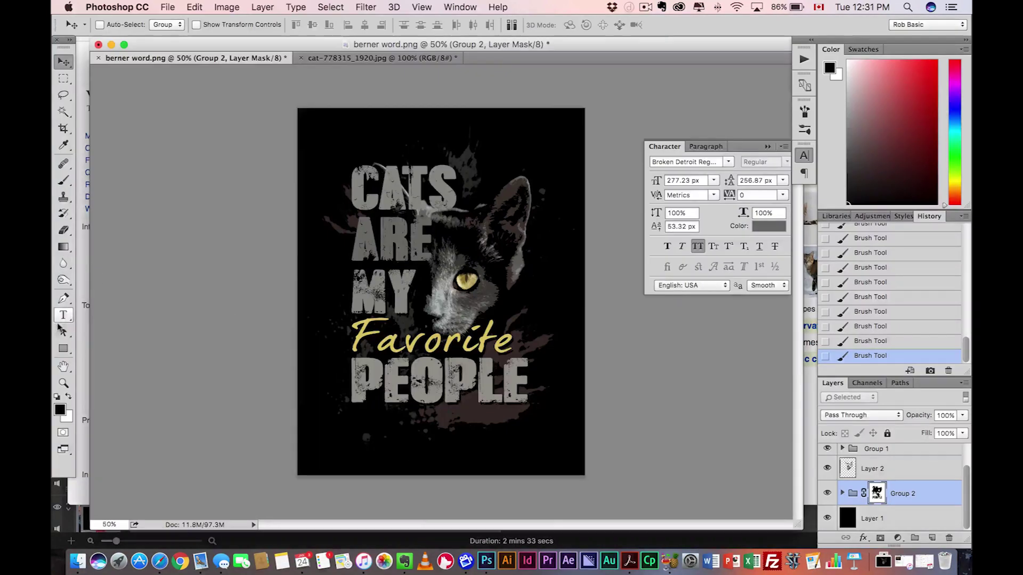
# - Paste the Wikipedia paragraph into a new text box set in Arial Black at 36 px
pyautogui.click(63, 315)
pyautogui.moveTo(329, 217); pyautogui.dragTo(512, 335)
pyautogui.press('cmd+v')
pyautogui.press('cmd+a')
pyautogui.click(713, 180)
pyautogui.click(687, 275)
pyautogui.click(687, 162)
pyautogui.write('arial')
pyautogui.click(704, 237)
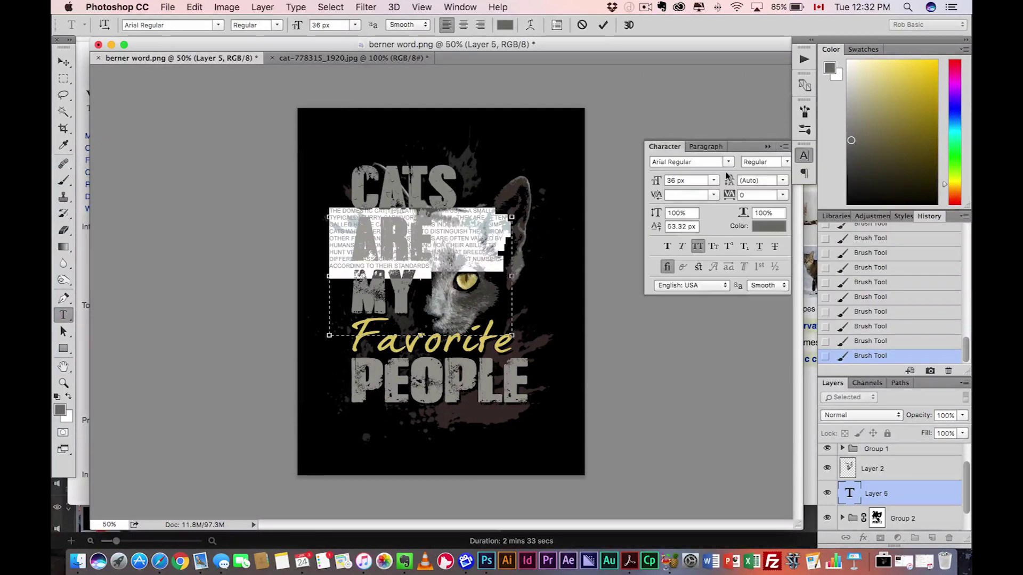
pyautogui.click(62, 62)
# - Rotate the paragraph -90° to run vertically and place it beside the cat's face
pyautogui.moveTo(453, 237); pyautogui.dragTo(462, 142)
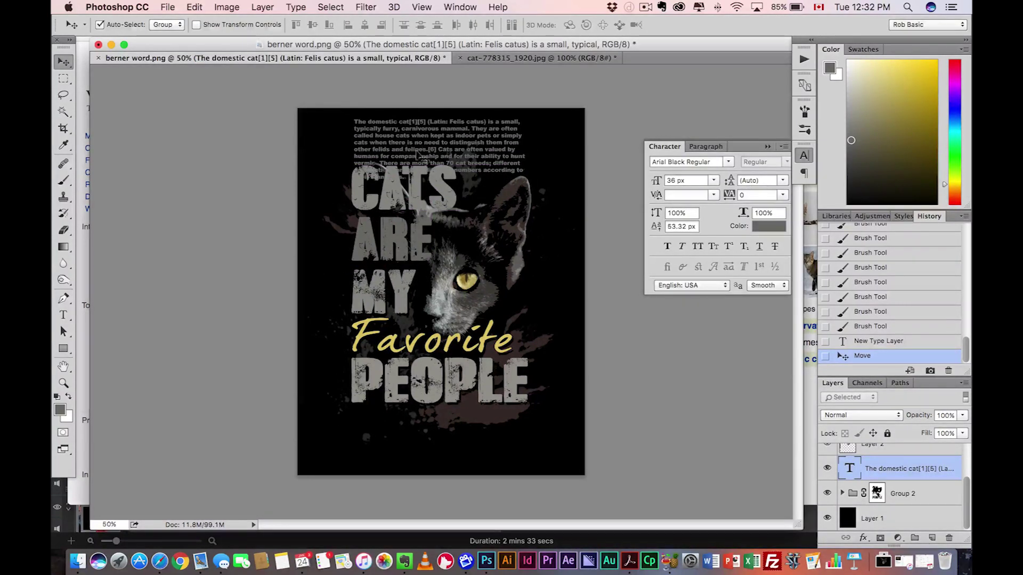
pyautogui.press('cmd+t')
pyautogui.moveTo(302, 125); pyautogui.dragTo(388, 325)
pyautogui.press('Return')
pyautogui.moveTo(410, 141); pyautogui.dragTo(521, 243)
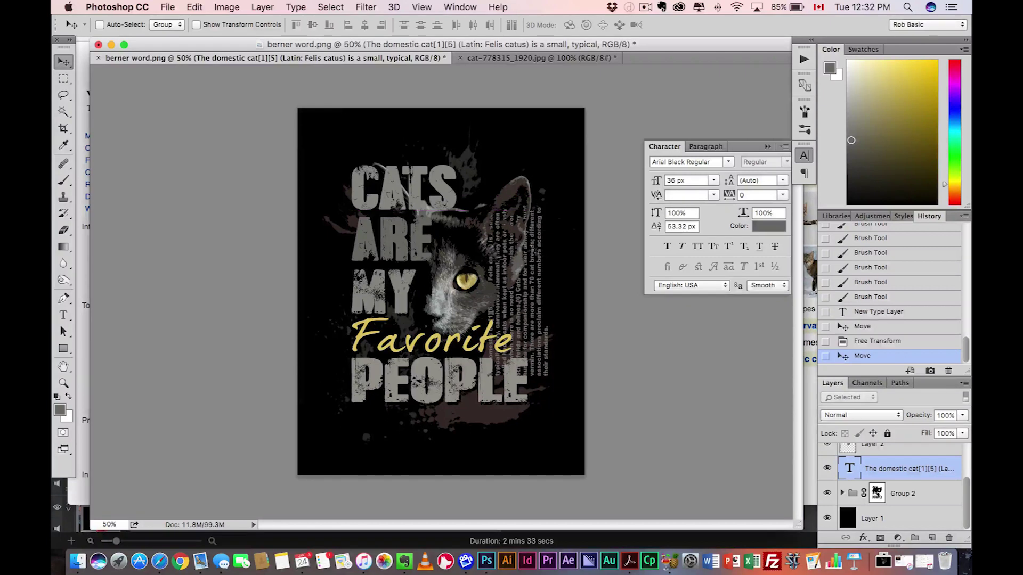
# - Move the paragraph layer below the cat group and enable Color Overlay on it
pyautogui.moveTo(930, 484); pyautogui.dragTo(881, 468)
pyautogui.doubleClick(938, 469)
pyautogui.click(505, 283)
# - Set the paragraph's Color Overlay to the cat-eye brown #42341e and add a layer mask
pyautogui.moveTo(567, 113); pyautogui.dragTo(687, 142)
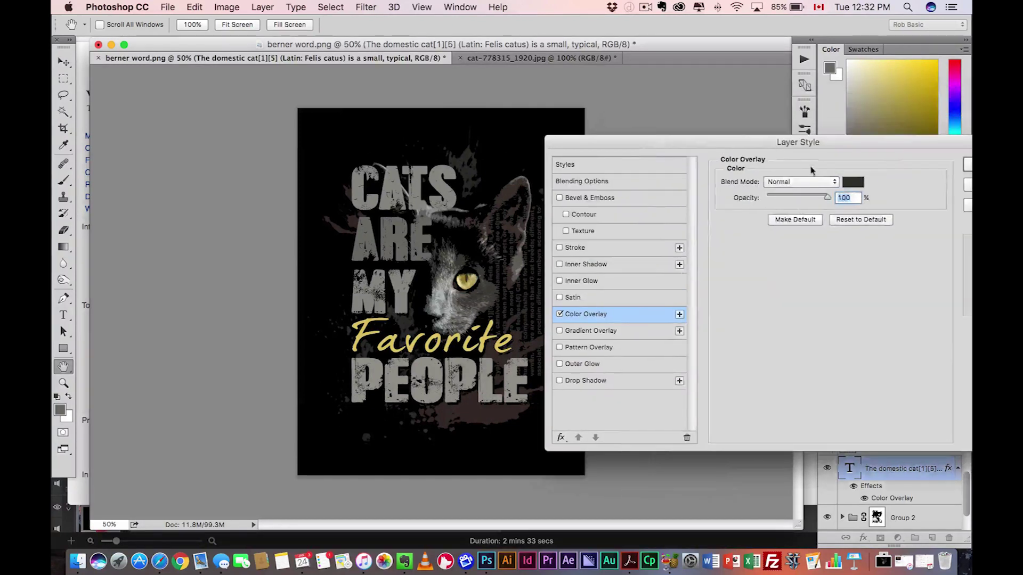
pyautogui.click(849, 182)
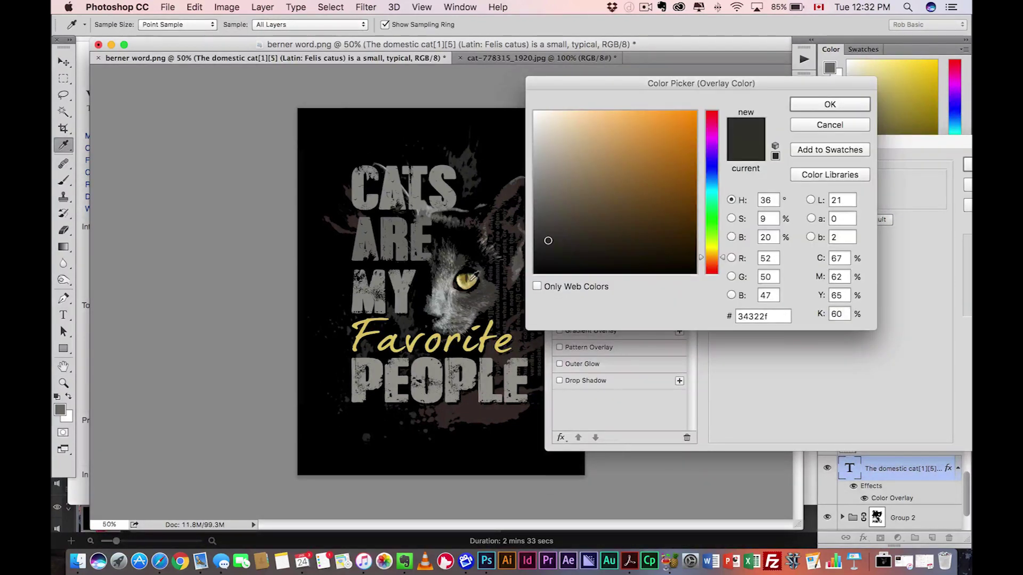
pyautogui.click(467, 280)
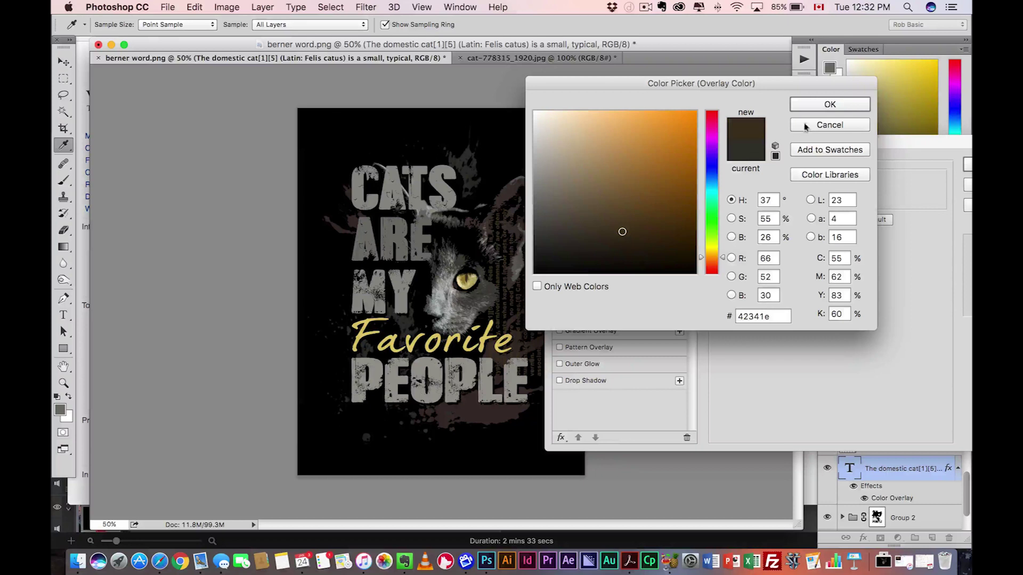
pyautogui.click(830, 105)
pyautogui.moveTo(676, 145); pyautogui.dragTo(586, 152)
pyautogui.click(913, 172)
pyautogui.click(880, 538)
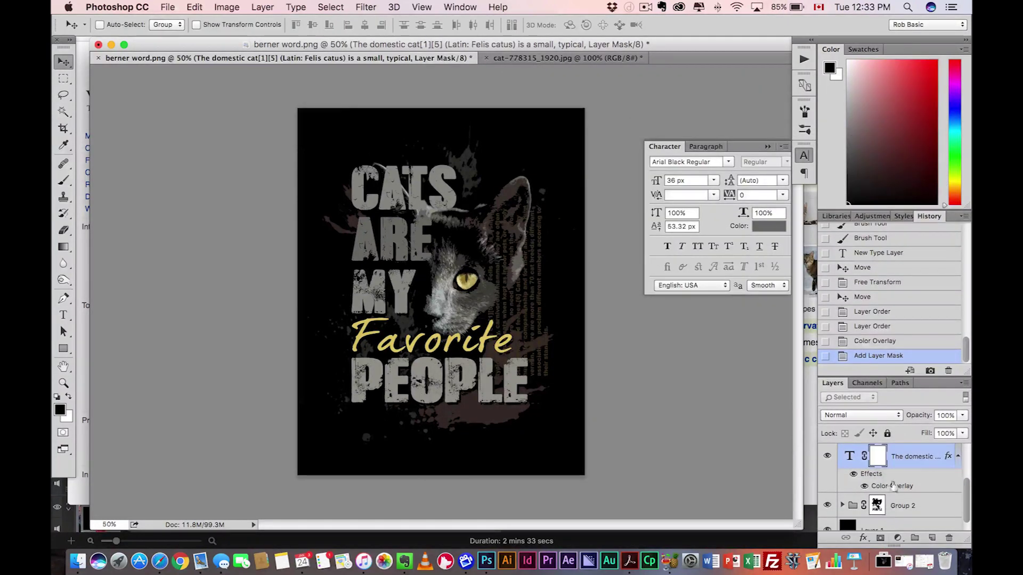
# - Paint the paragraph's mask with 1157 and 166 px brushes to fade parts of the text
pyautogui.press('b')
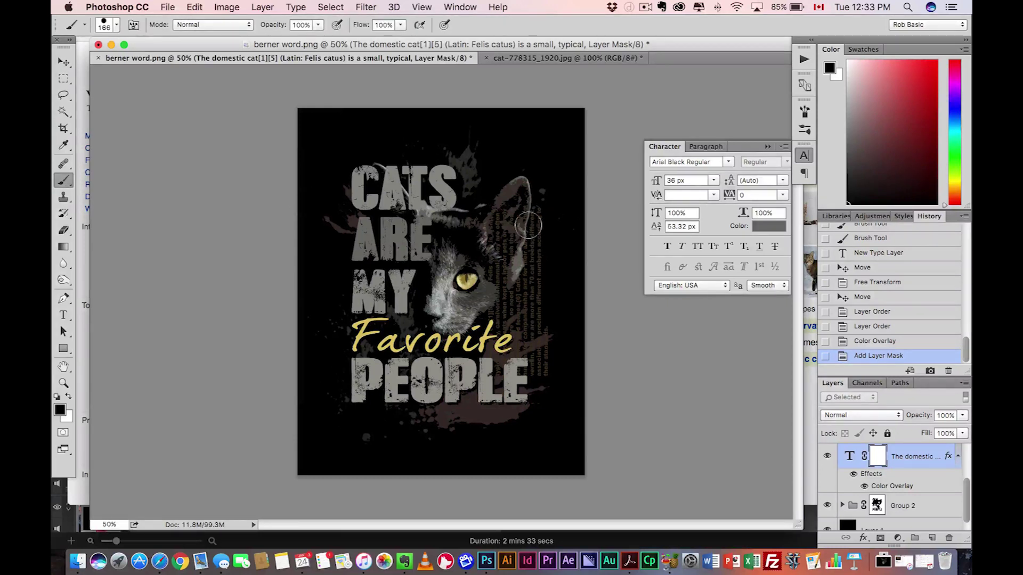
pyautogui.click(84, 25)
pyautogui.doubleClick(107, 171)
pyautogui.click(464, 203)
pyautogui.click(461, 255)
pyautogui.click(549, 367)
pyautogui.click(532, 206)
pyautogui.click(501, 294)
pyautogui.press('v')
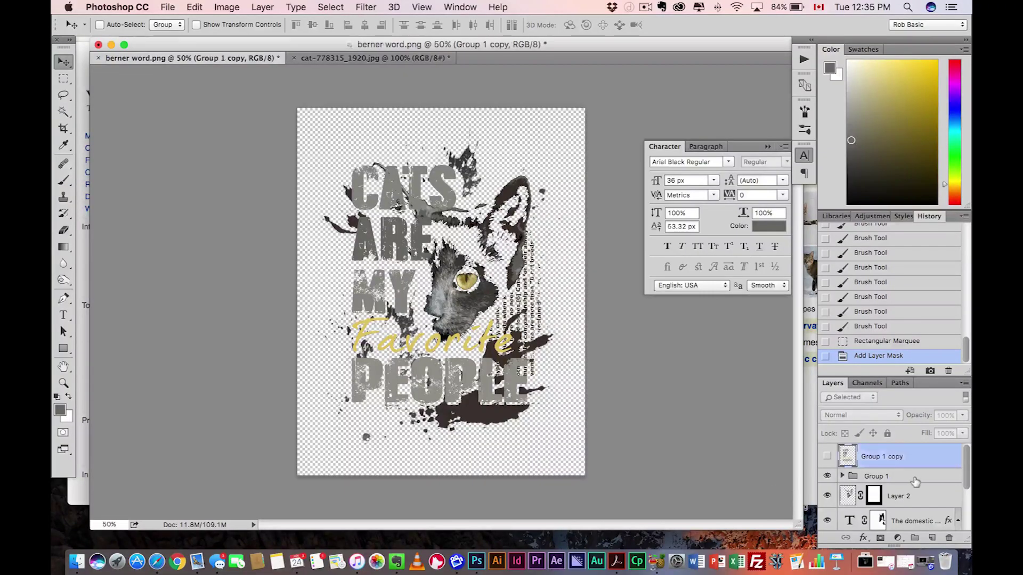
# - Merge all design layers into a single 'Group 1 copy' layer, then choose Save As
pyautogui.press('super+alt+a')
pyautogui.click(227, 7)
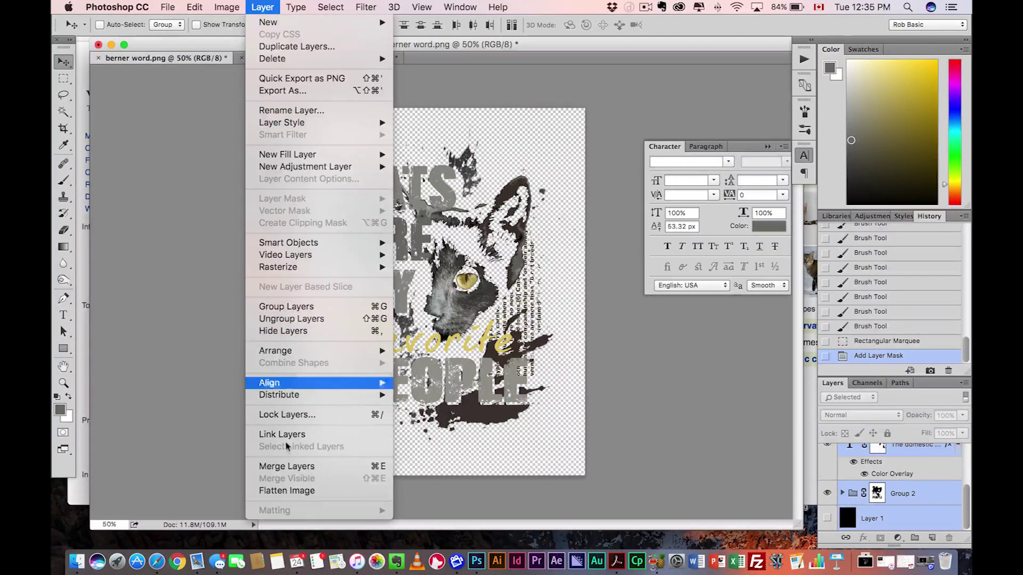
pyautogui.click(311, 467)
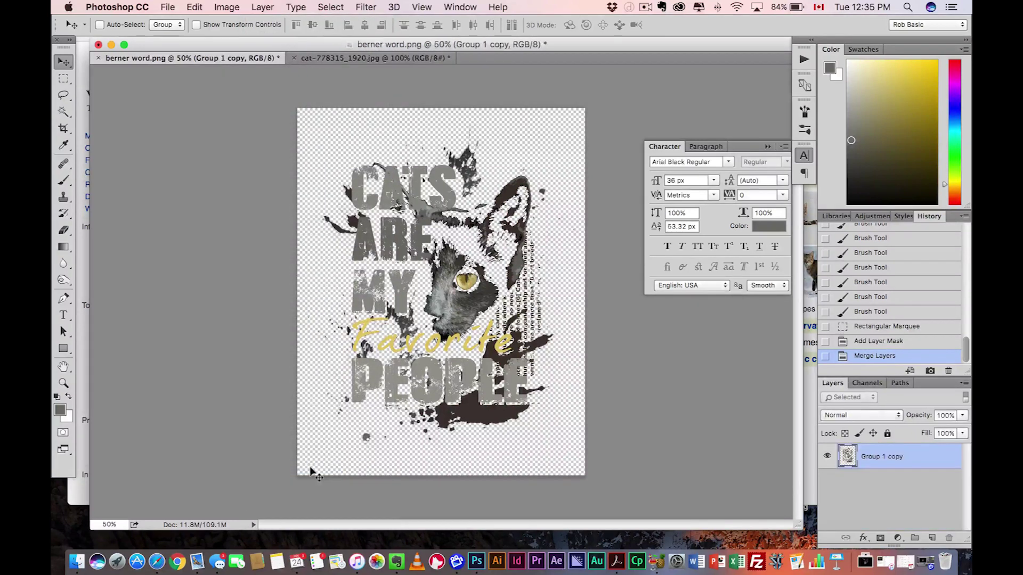
pyautogui.click(828, 458)
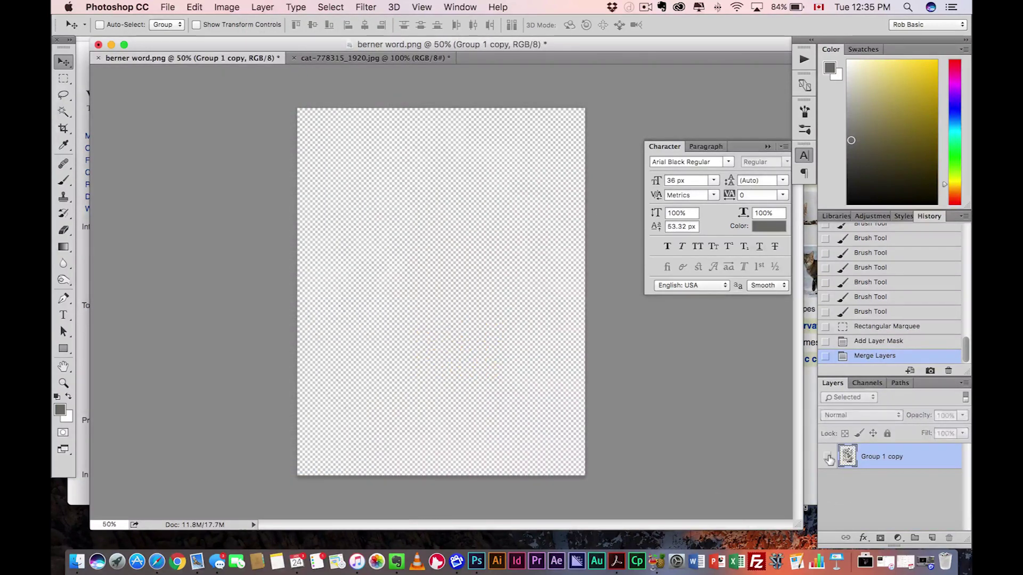
pyautogui.click(828, 458)
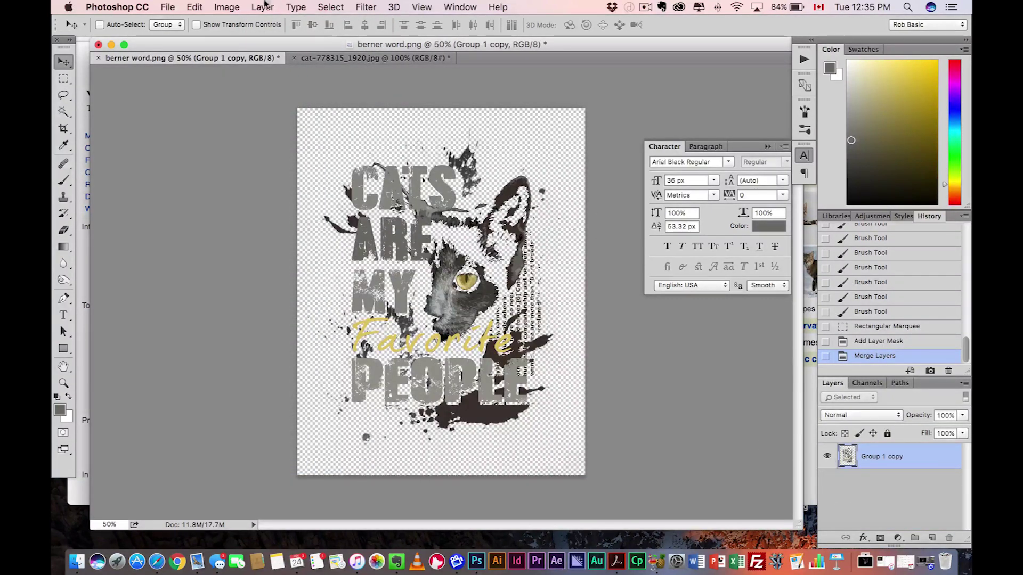
pyautogui.click(168, 8)
pyautogui.click(195, 141)
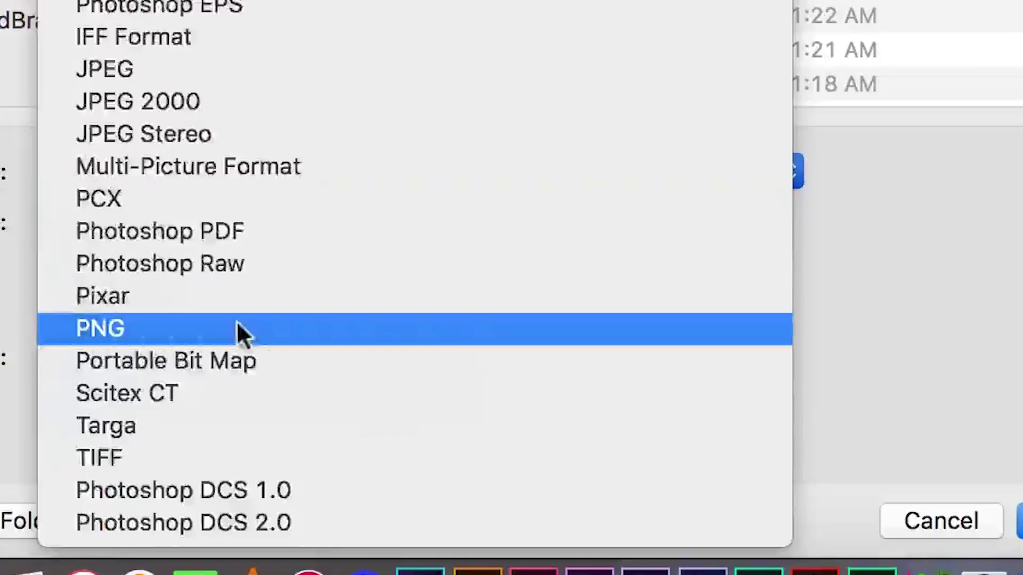
# - Save the merged design as a PNG file
pyautogui.click(238, 326)
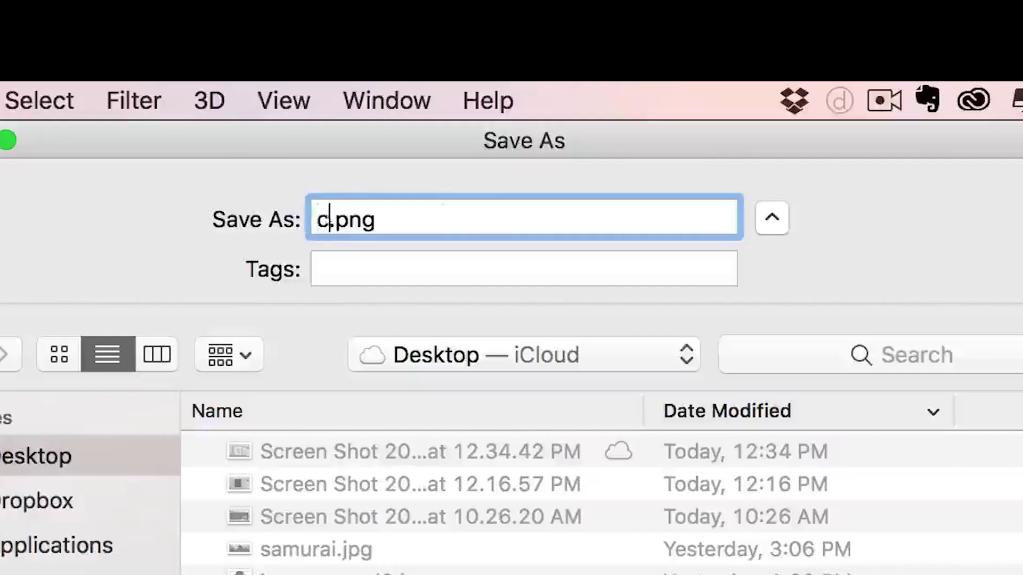
pyautogui.write('at shirt.png')
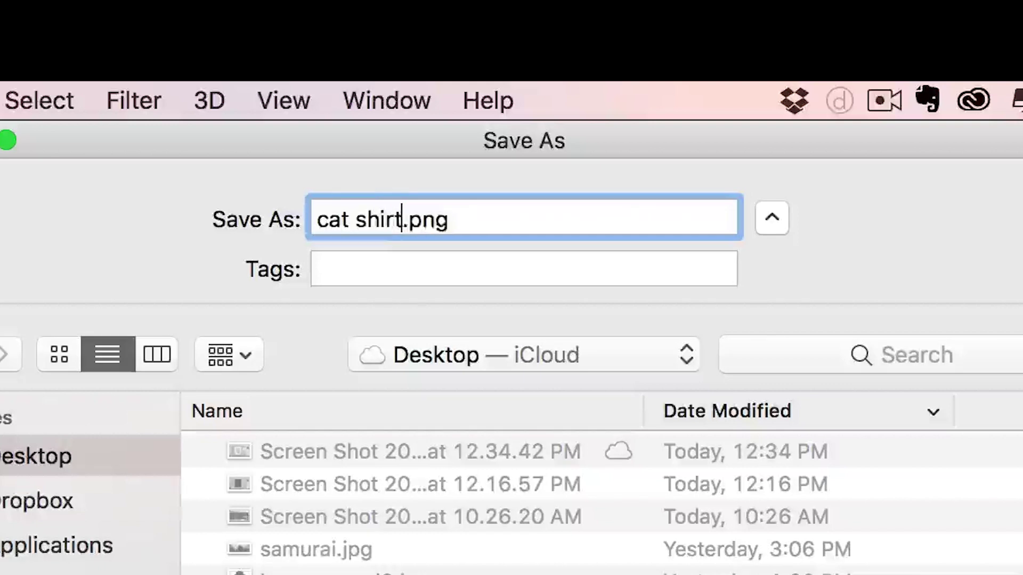
pyautogui.press('Return')
pyautogui.press('Return')
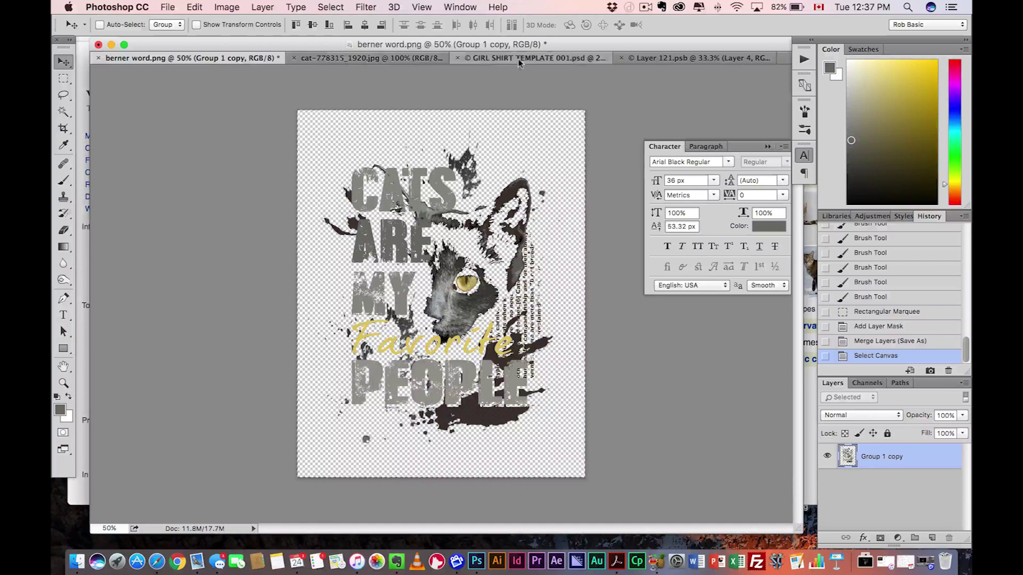
# - Paste the cat design into the shirt's smart object, scale it to about 174%, and save
pyautogui.click(519, 59)
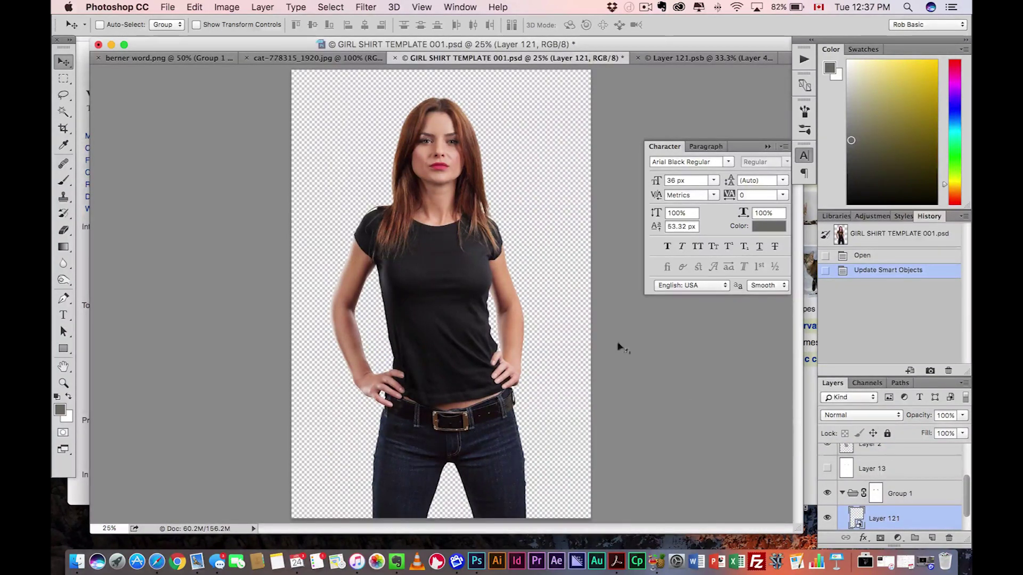
pyautogui.doubleClick(856, 519)
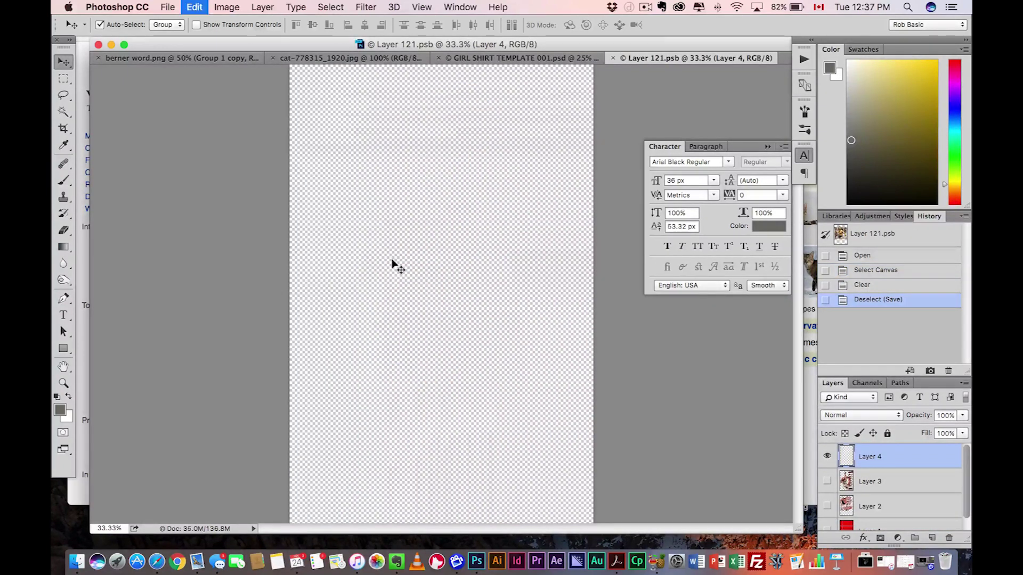
pyautogui.press('super+v')
pyautogui.press('super+t')
pyautogui.moveTo(533, 181); pyautogui.dragTo(636, 40)
pyautogui.press('Return')
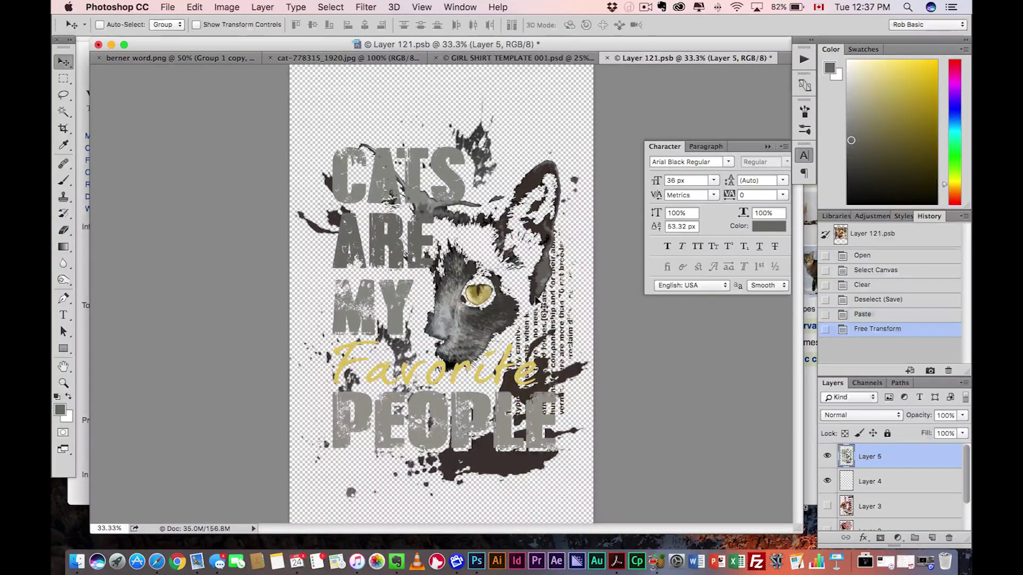
pyautogui.press('super+s')
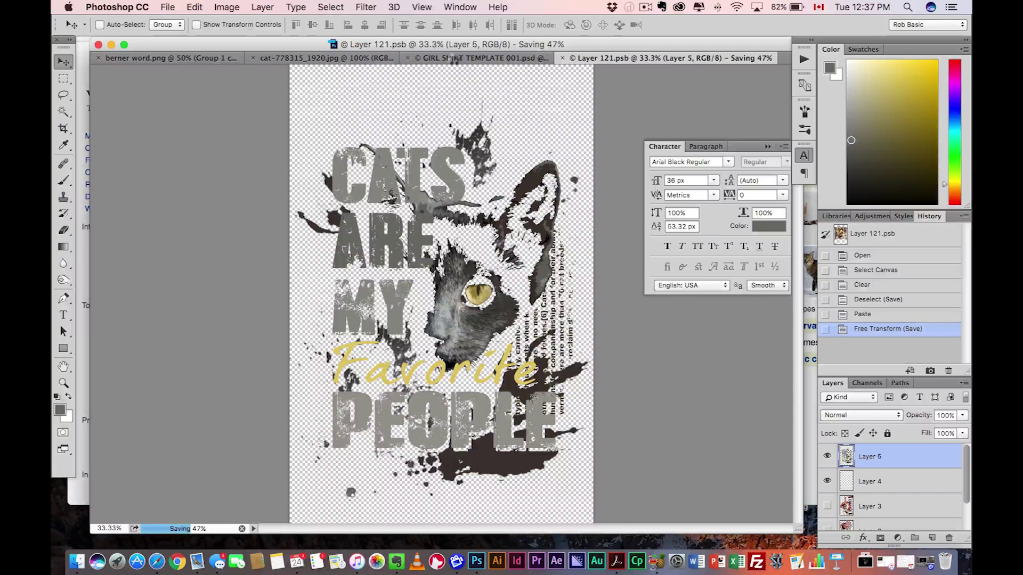
pyautogui.click(479, 59)
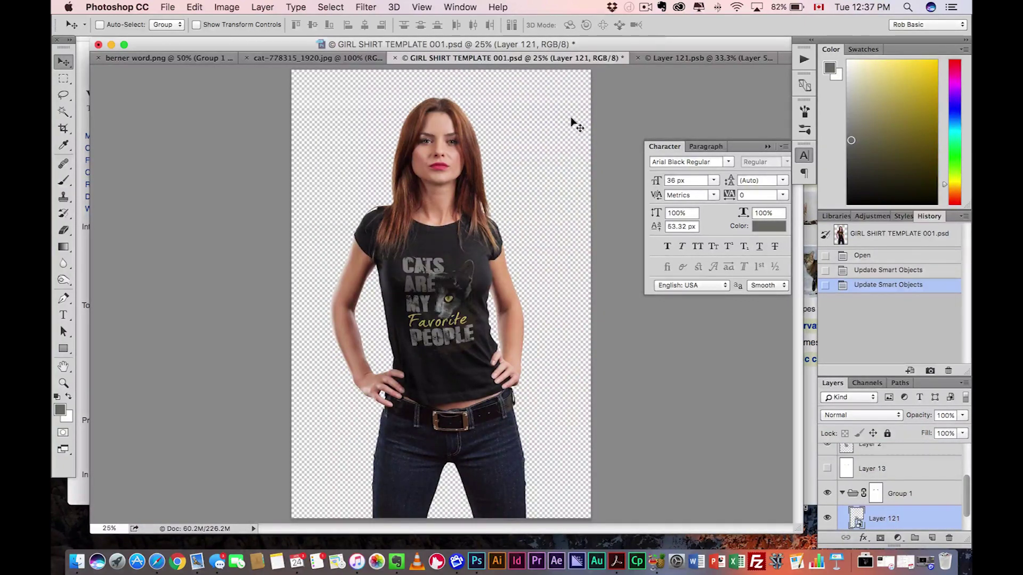
pyautogui.press('super+equal')
pyautogui.press('super+equal')
pyautogui.press('super+equal')
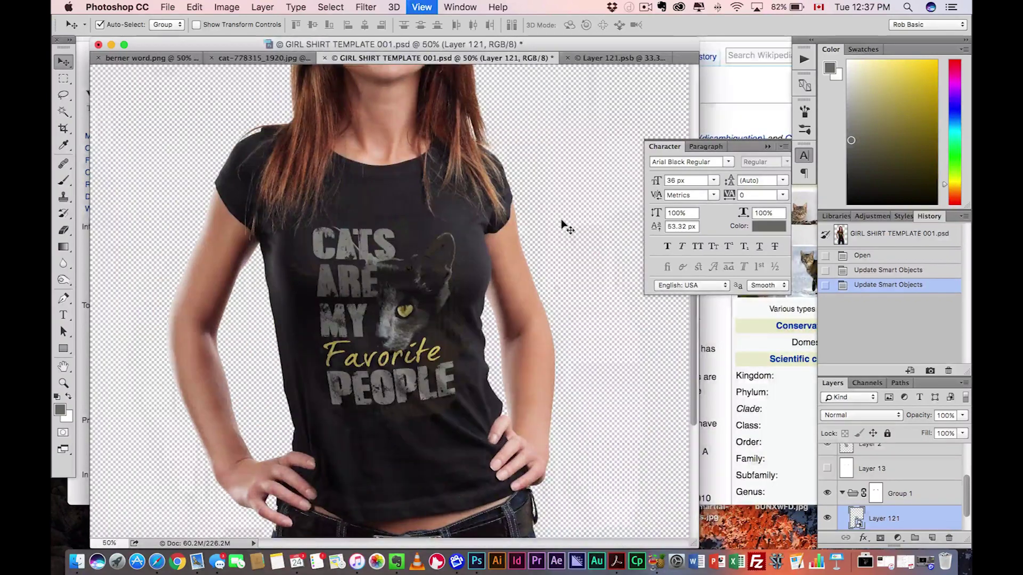
pyautogui.scroll(1, 586, 272)
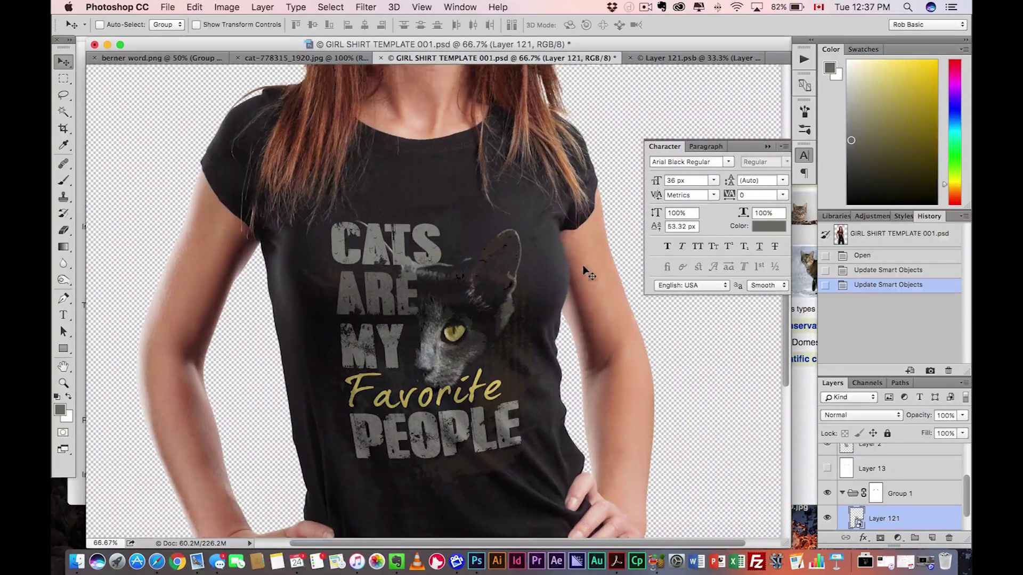
pyautogui.scroll(-5, 586, 272)
pyautogui.scroll(6, 586, 271)
pyautogui.scroll(6, 586, 271)
pyautogui.scroll(-8, 586, 272)
pyautogui.press('super+minus')
pyautogui.press('super+minus')
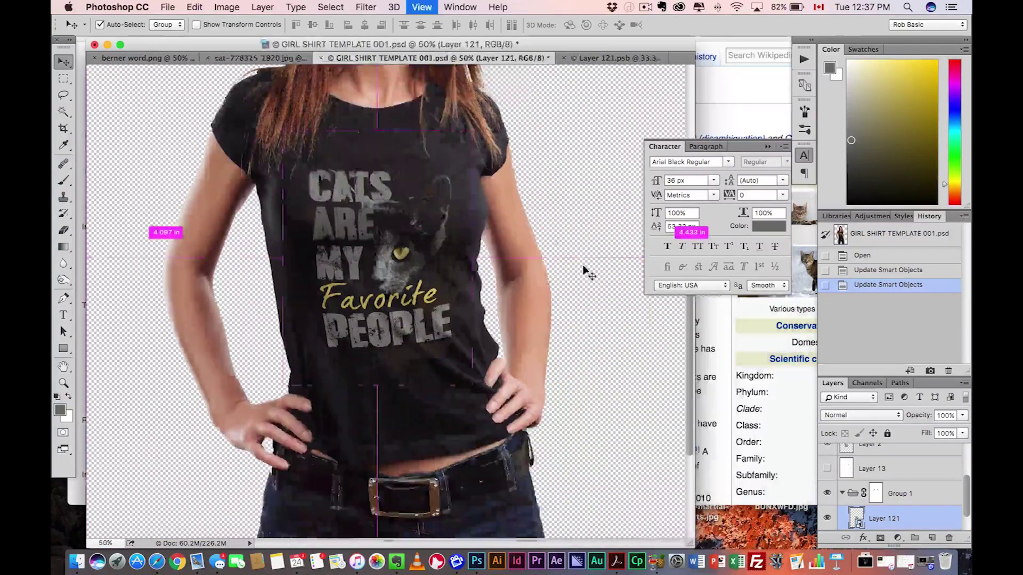